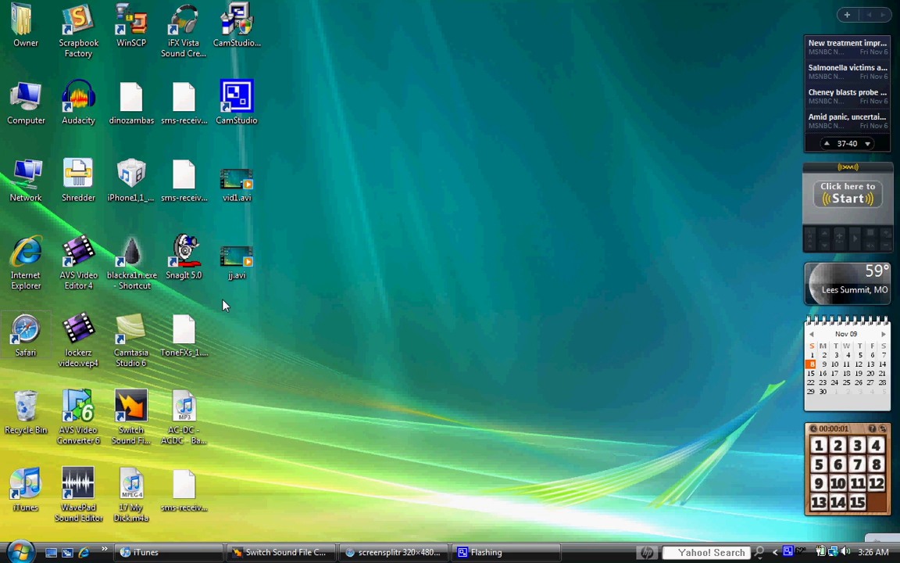
Return to iTunes and show the Music library list.
{"action": "left_click", "coordinate": [137, 417]}
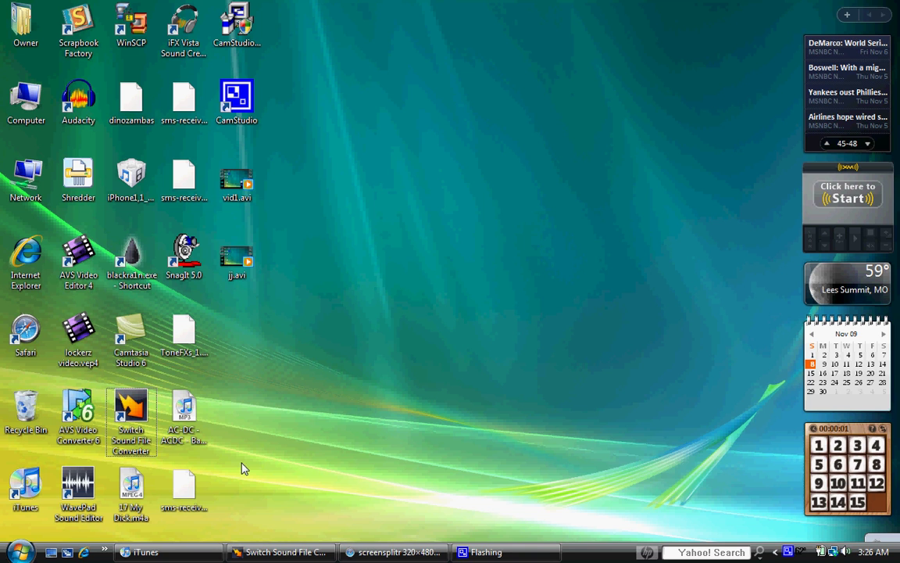
{"action": "left_click", "coordinate": [191, 553]}
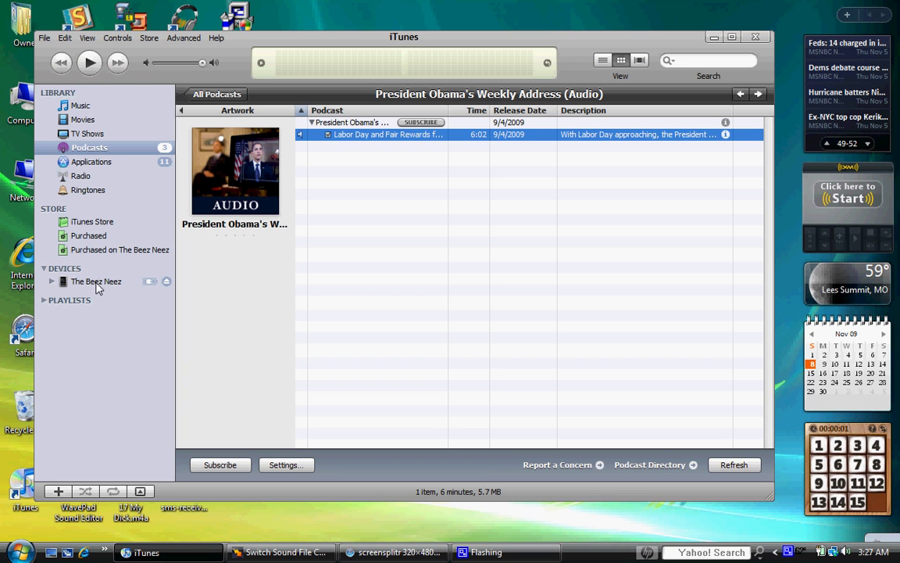
{"action": "left_click", "coordinate": [82, 106]}
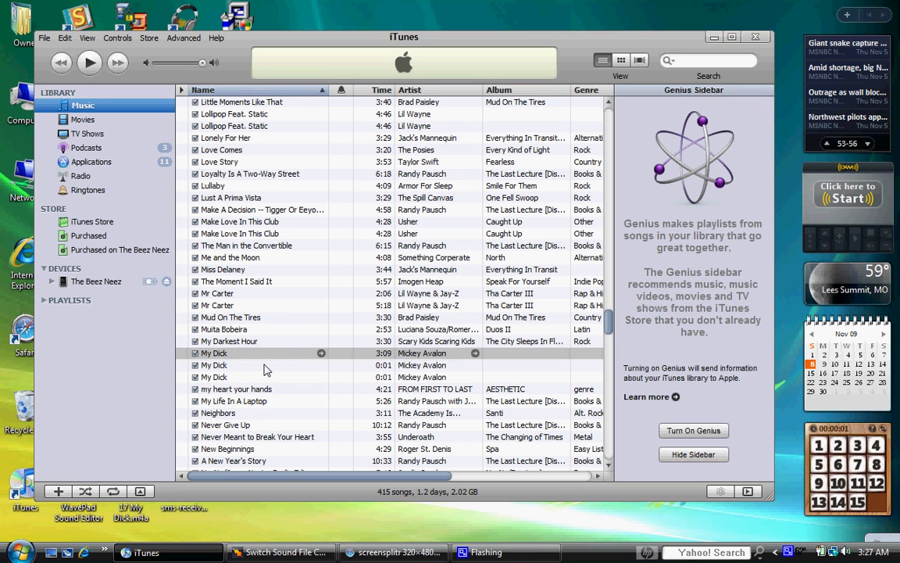
Delete the first 0:01 My Dick duplicate and move its file to the Recycle Bin.
{"action": "right_click", "coordinate": [229, 367]}
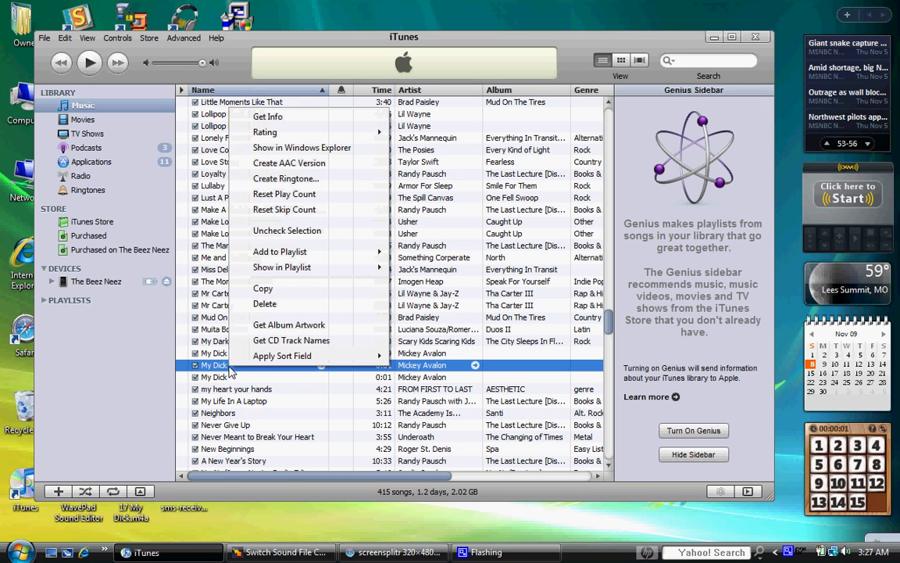
{"action": "left_click", "coordinate": [275, 311]}
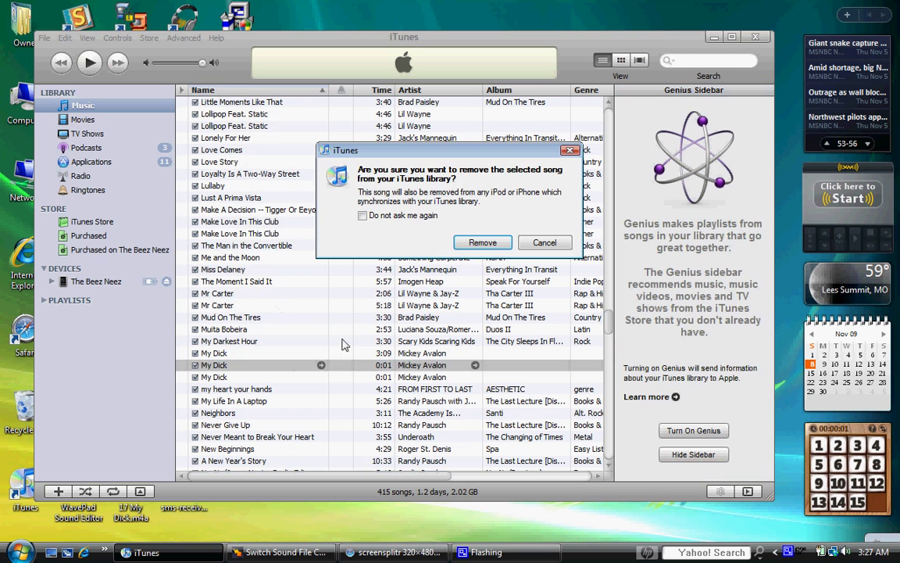
{"action": "key", "text": "Return"}
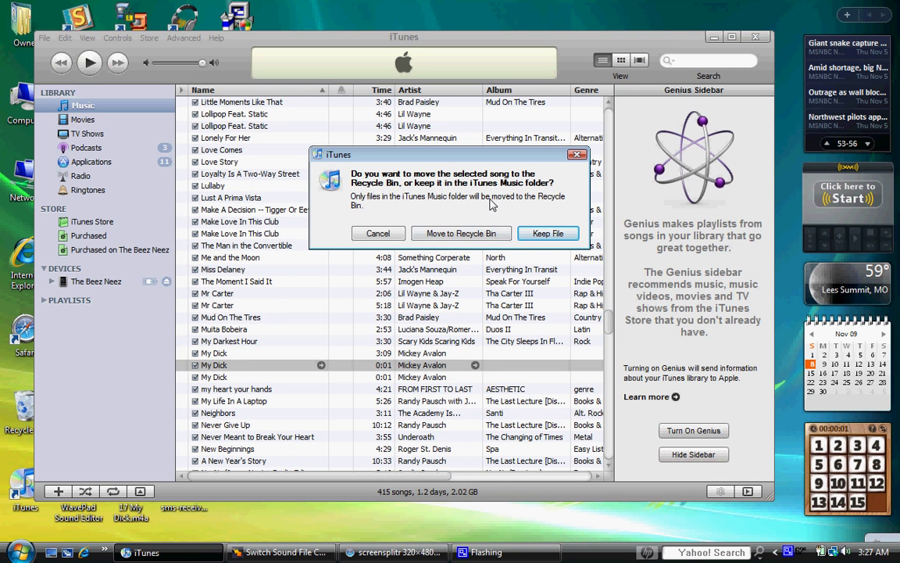
{"action": "left_click", "coordinate": [468, 237]}
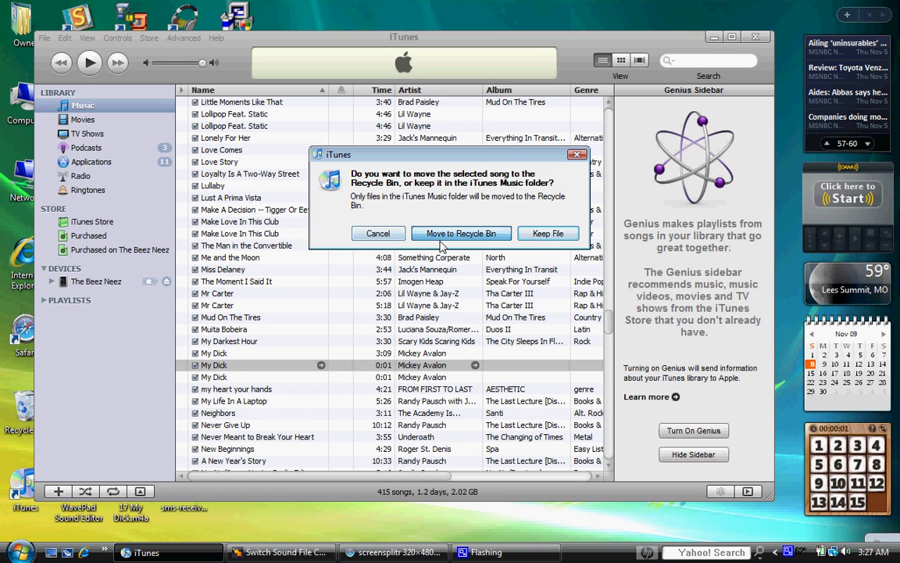
Delete the remaining 0:01 My Dick copy from the library.
{"action": "right_click", "coordinate": [235, 365]}
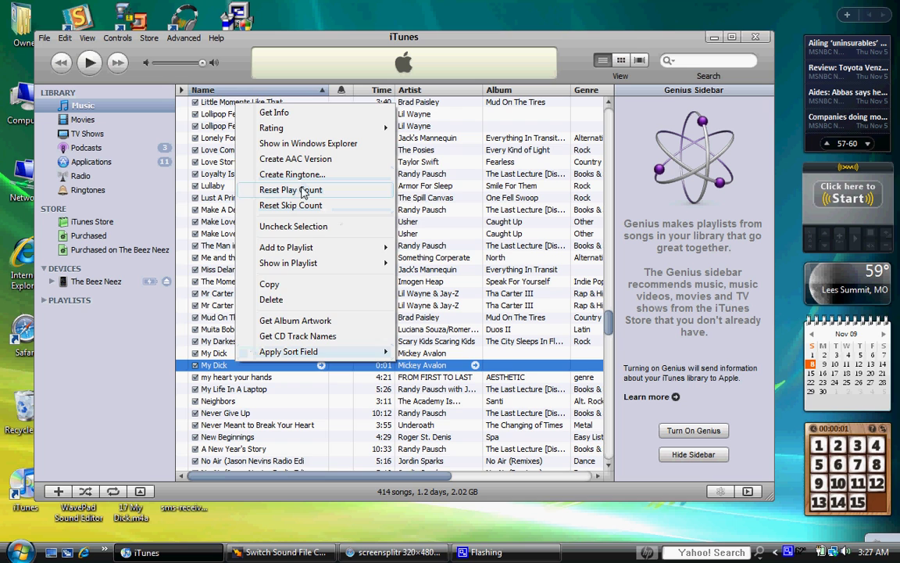
{"action": "left_click", "coordinate": [271, 299]}
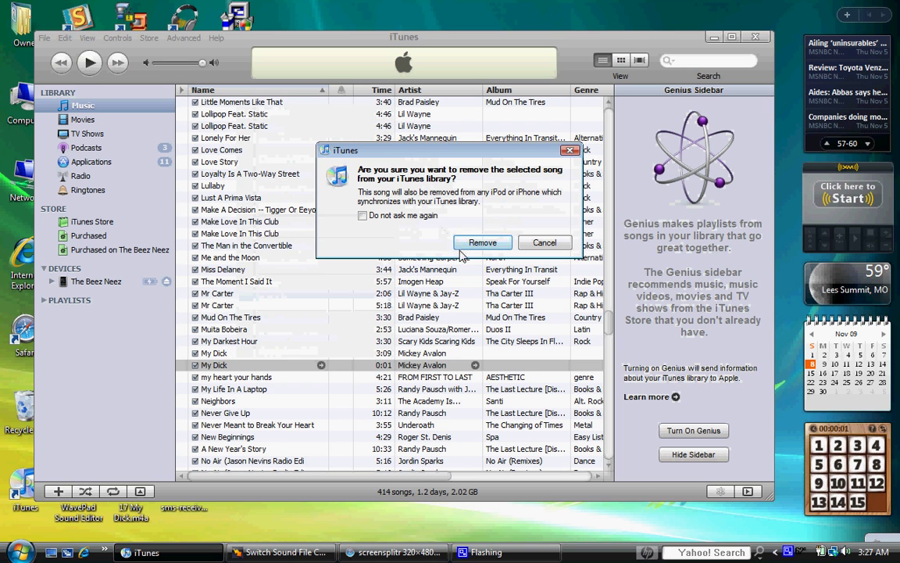
{"action": "left_click", "coordinate": [483, 242]}
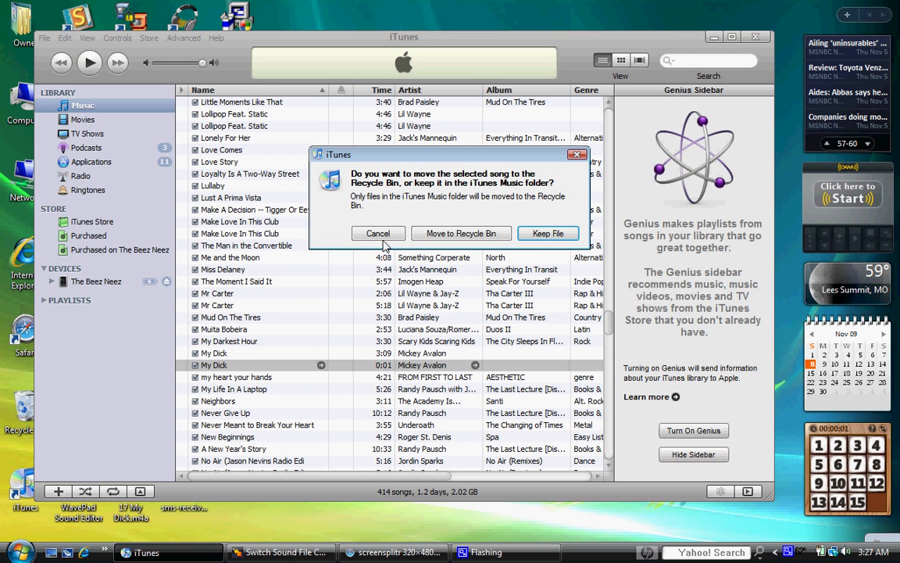
Recycle the second duplicate's file, then open the Get Info options for the full My Dick track.
{"action": "left_click", "coordinate": [461, 233]}
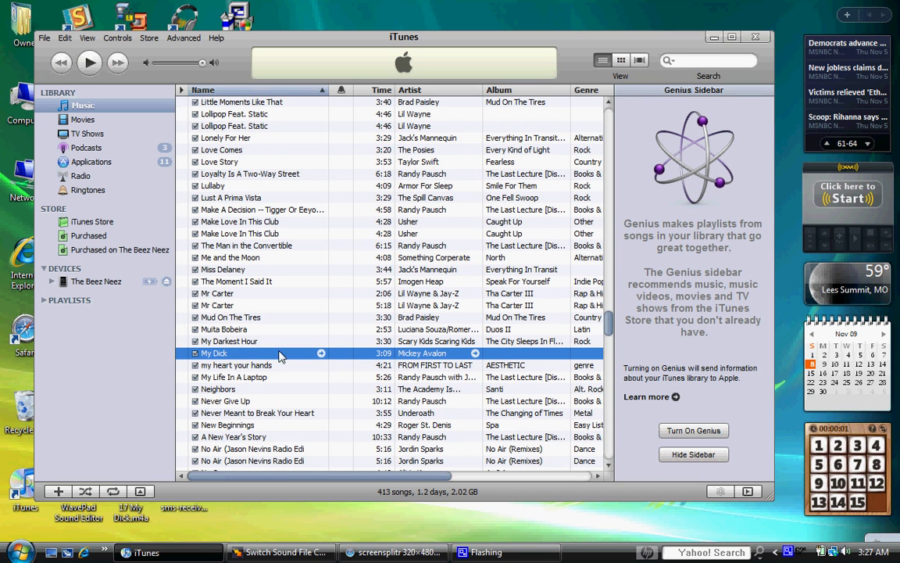
{"action": "right_click", "coordinate": [250, 357]}
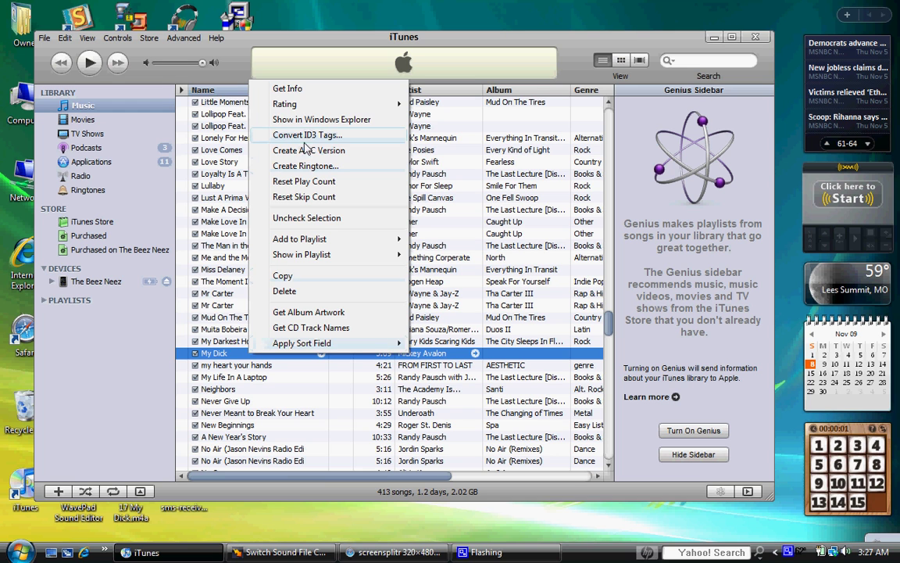
{"action": "left_click", "coordinate": [299, 91]}
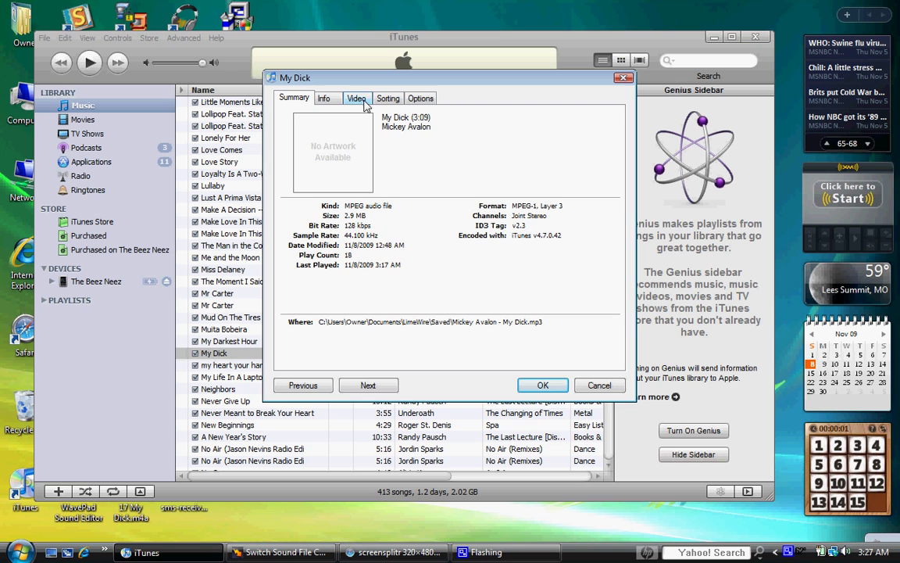
{"action": "left_click", "coordinate": [420, 99]}
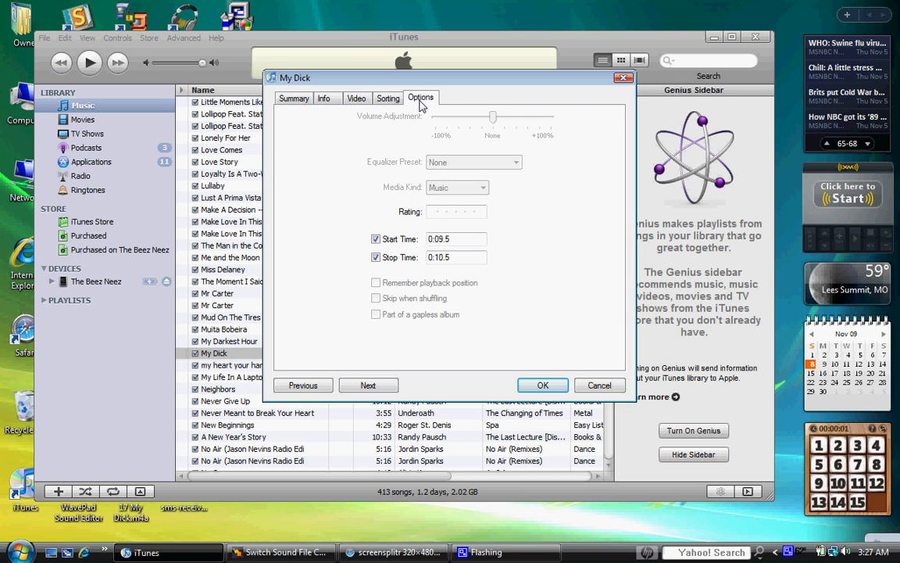
Set My Dick's start time to 0:09.5 and stop time to 0:10.5, and apply.
{"action": "left_click", "coordinate": [376, 238]}
{"action": "left_click", "coordinate": [375, 257]}
{"action": "left_click", "coordinate": [376, 238]}
{"action": "left_click", "coordinate": [376, 257]}
{"action": "left_click", "coordinate": [451, 233]}
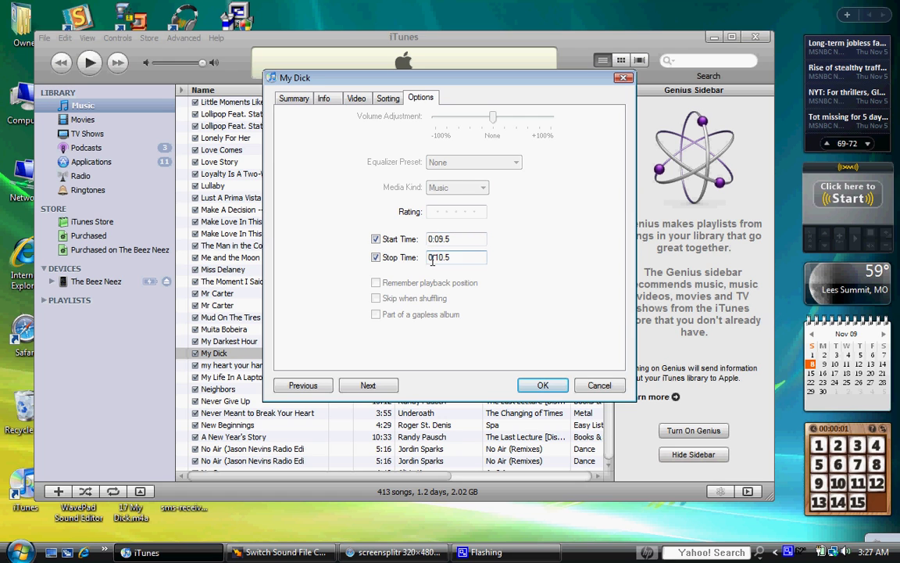
{"action": "left_click", "coordinate": [376, 258]}
{"action": "left_click", "coordinate": [376, 257]}
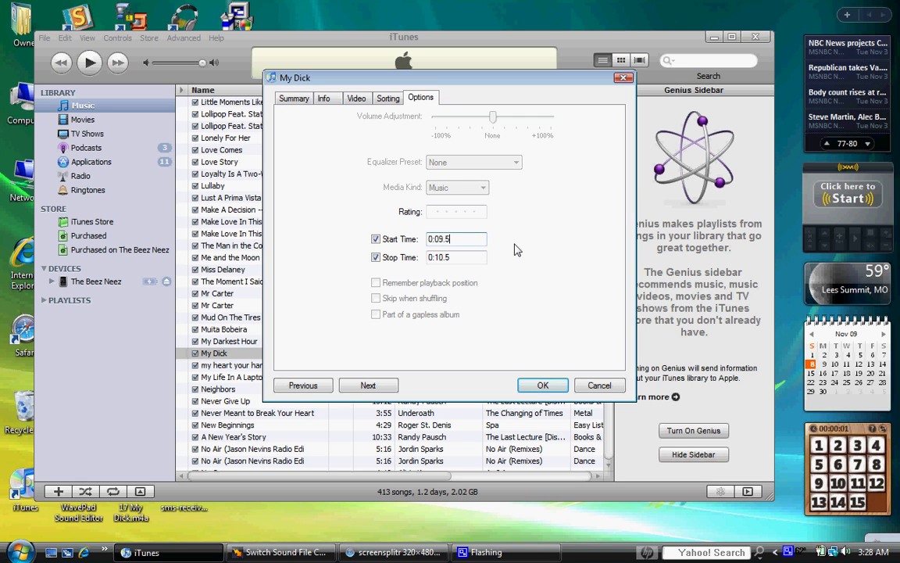
{"action": "left_click", "coordinate": [461, 257]}
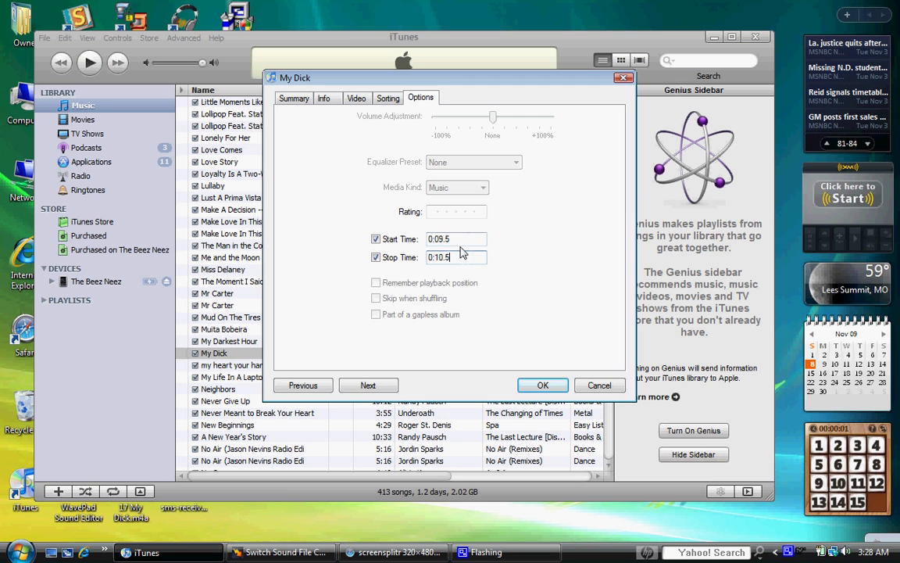
{"action": "left_click", "coordinate": [460, 240]}
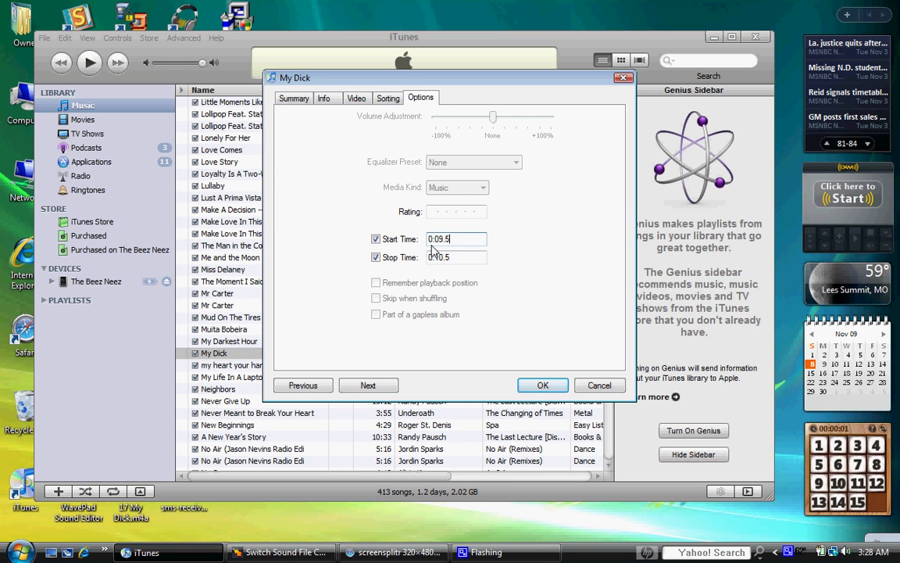
{"action": "left_click_drag", "start_coordinate": [457, 240], "coordinate": [429, 239]}
{"action": "left_click", "coordinate": [461, 239]}
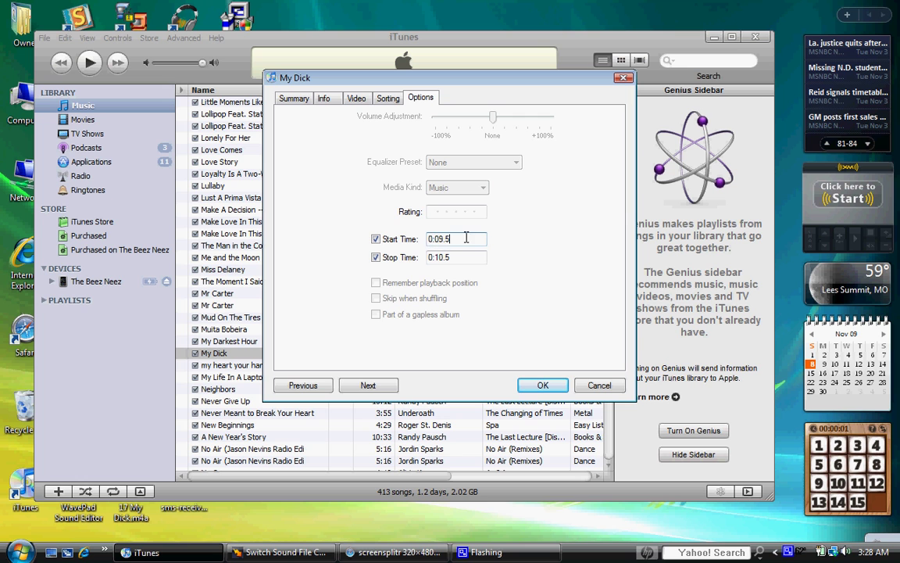
{"action": "left_click", "coordinate": [541, 386]}
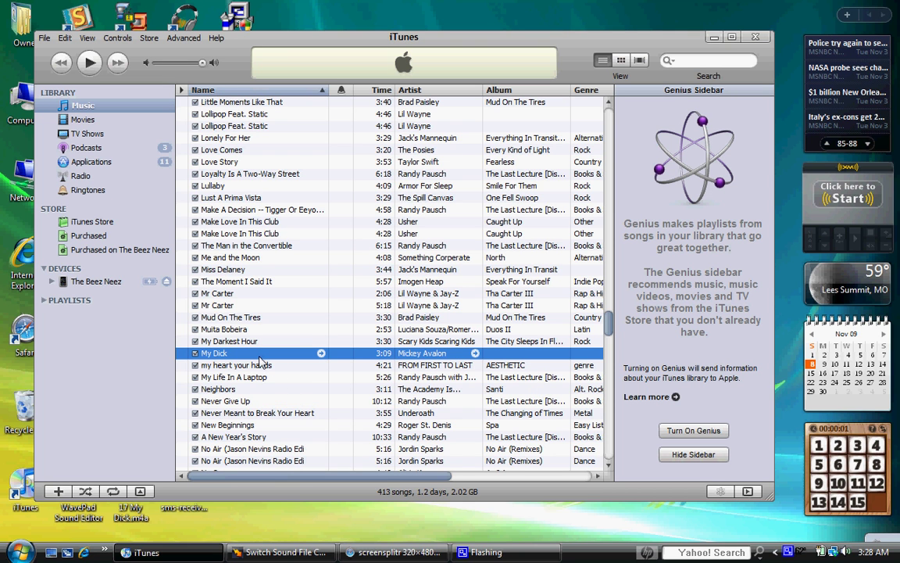
Preview the trimmed My Dick track, recheck its 0:09.5–0:10.5 times, and close Get Info.
{"action": "key", "text": "space"}
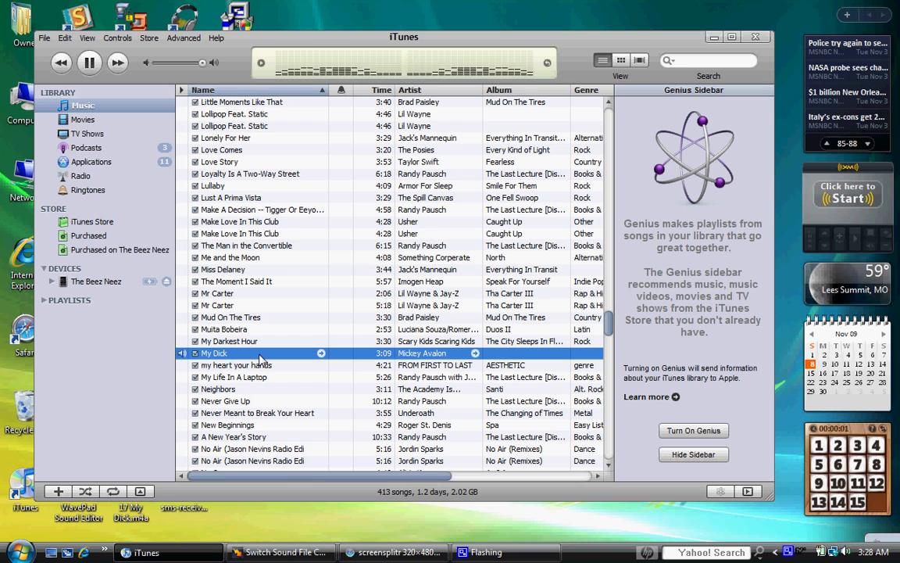
{"action": "key", "text": "space"}
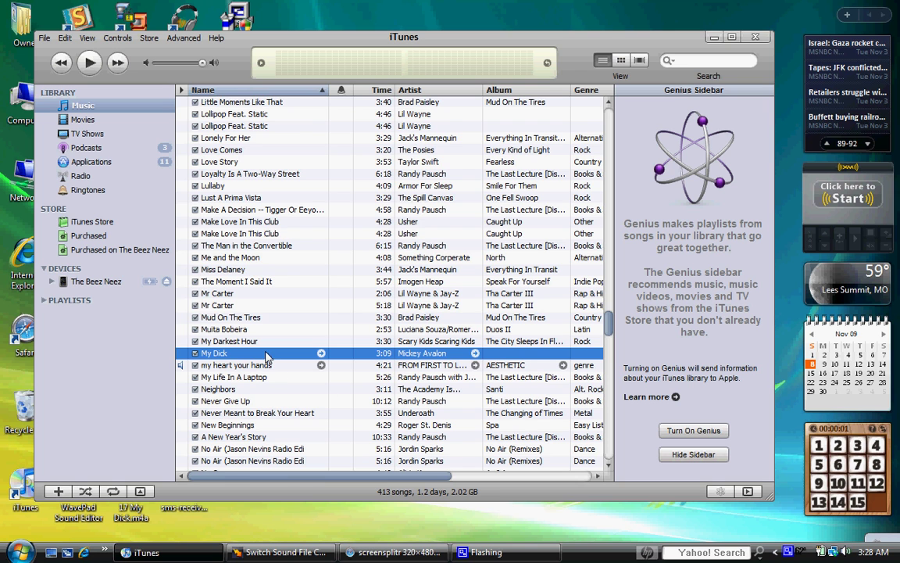
{"action": "right_click", "coordinate": [229, 355]}
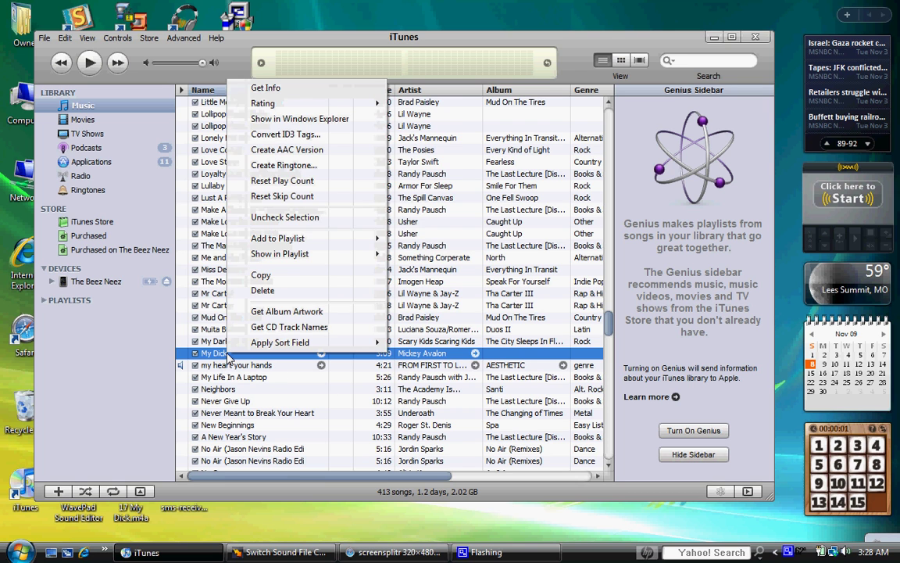
{"action": "left_click", "coordinate": [305, 89]}
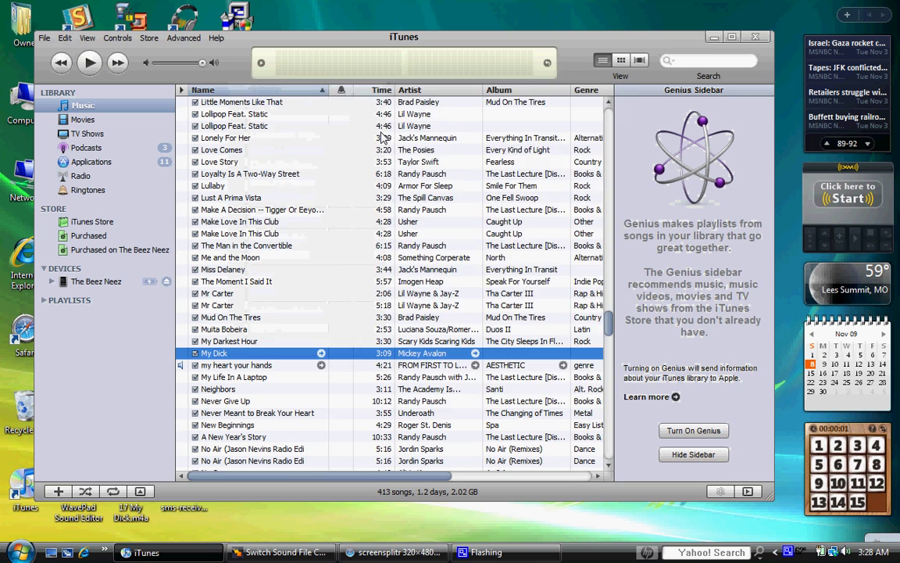
{"action": "left_click", "coordinate": [421, 97]}
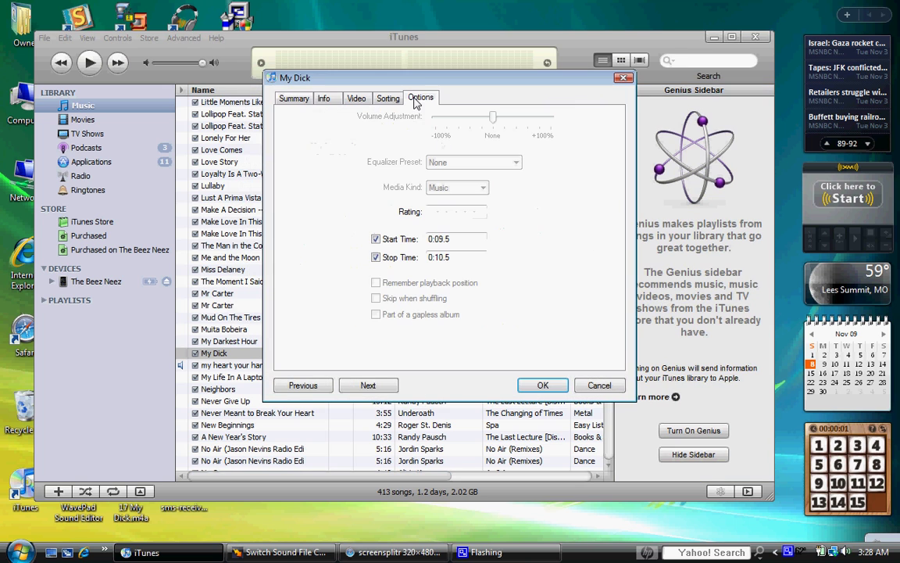
{"action": "left_click", "coordinate": [376, 257]}
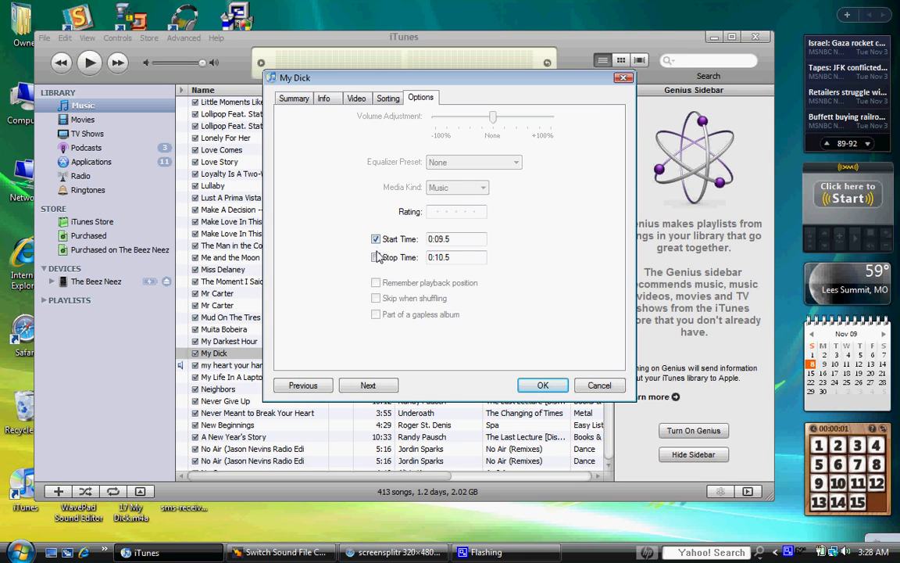
{"action": "left_click", "coordinate": [376, 257]}
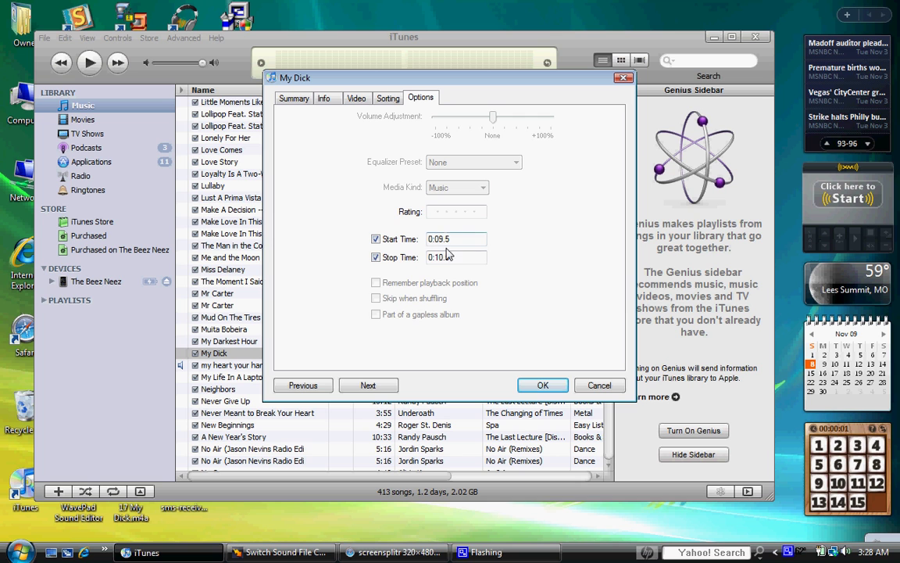
{"action": "left_click", "coordinate": [542, 385]}
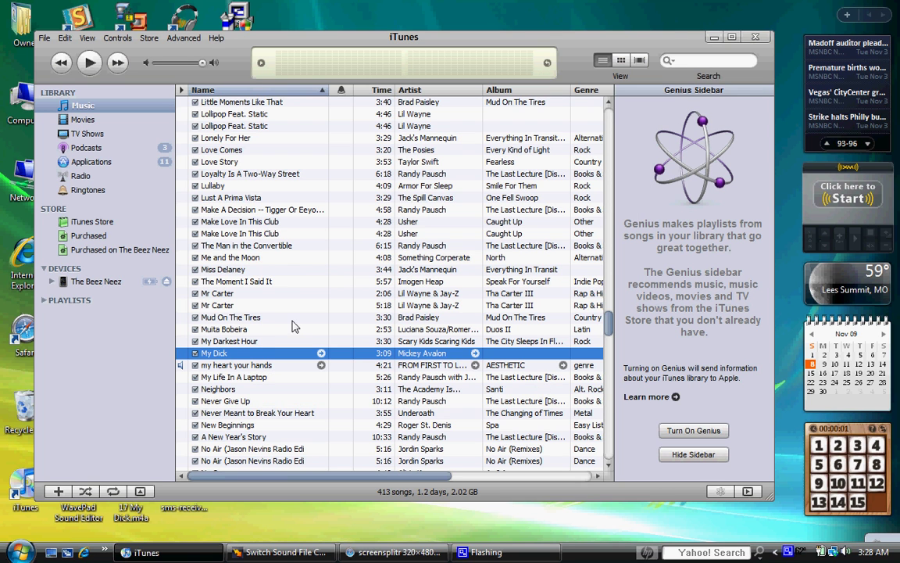
Create an AAC version of My Dick and select the new 0:01 copy.
{"action": "right_click", "coordinate": [222, 356]}
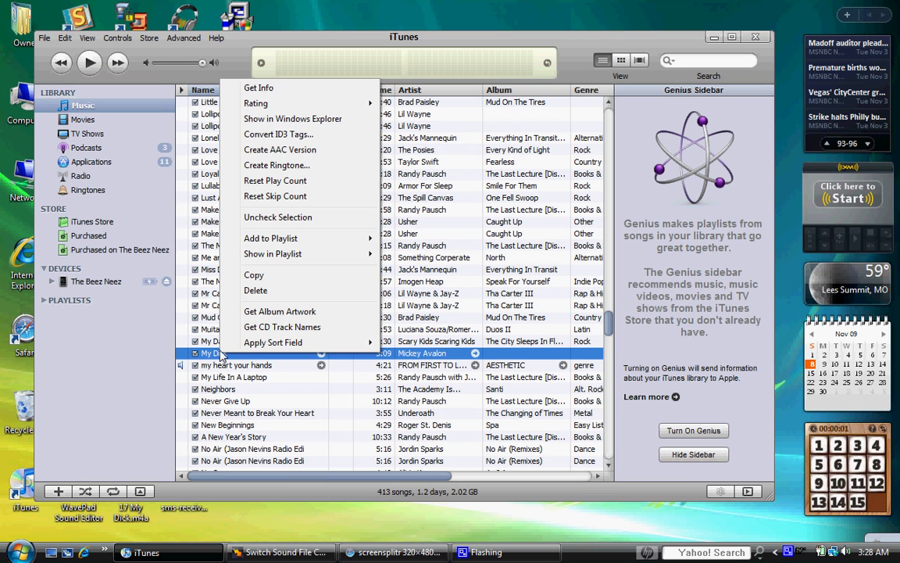
{"action": "left_click", "coordinate": [291, 157]}
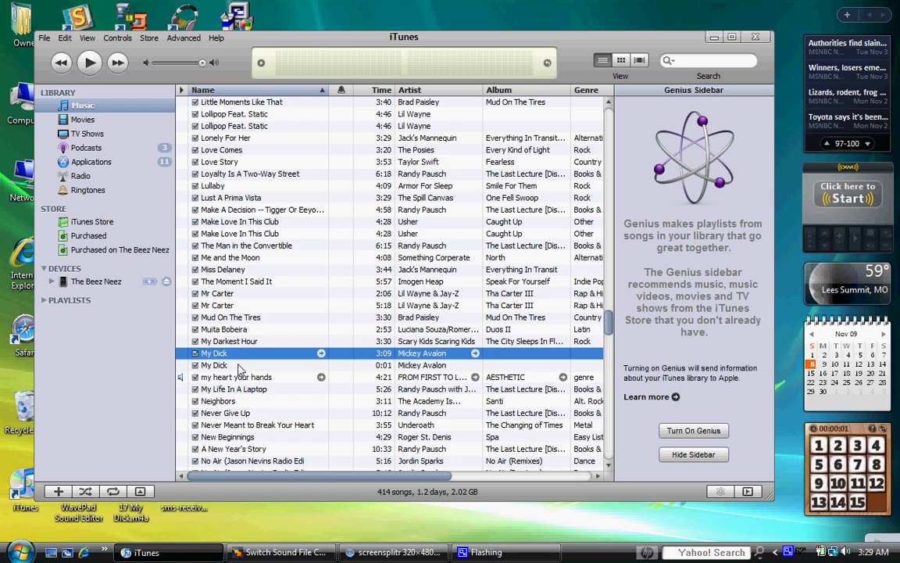
{"action": "left_click", "coordinate": [239, 365]}
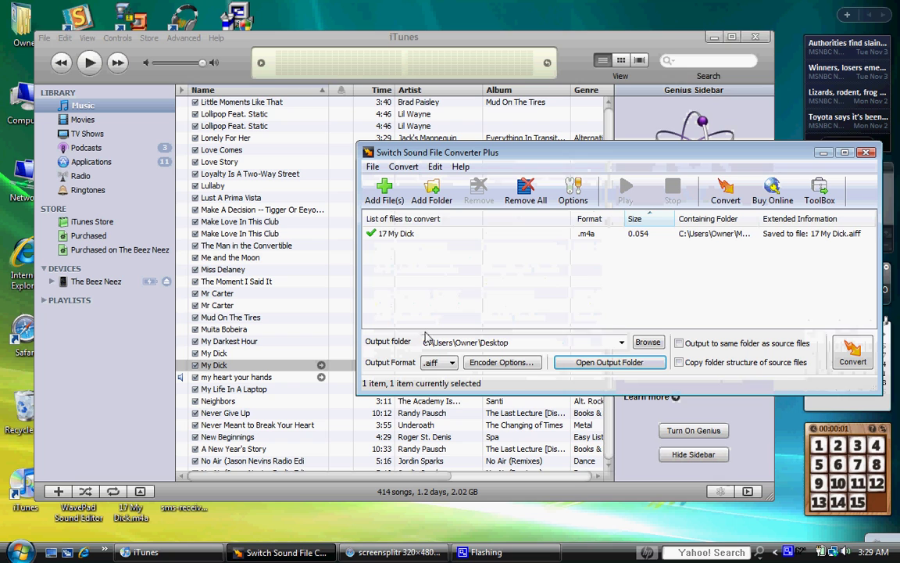
Replace the old converter entry with the new 0:01 clip dragged in from iTunes.
{"action": "right_click", "coordinate": [436, 233]}
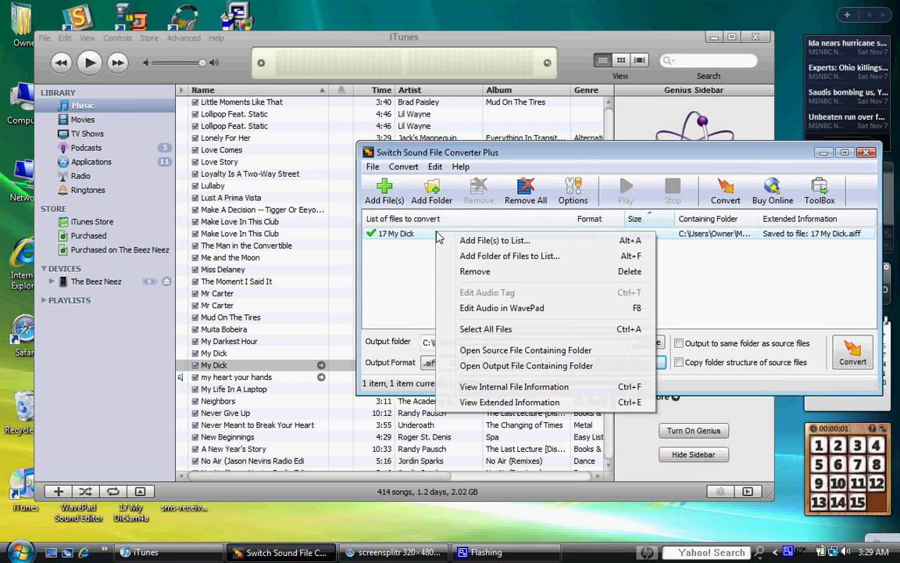
{"action": "left_click", "coordinate": [475, 272]}
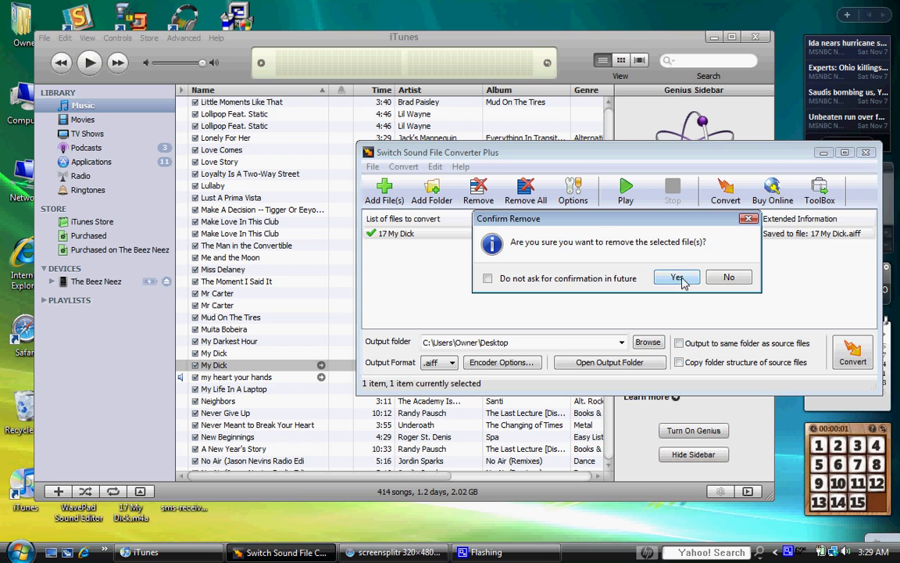
{"action": "key", "text": "Return"}
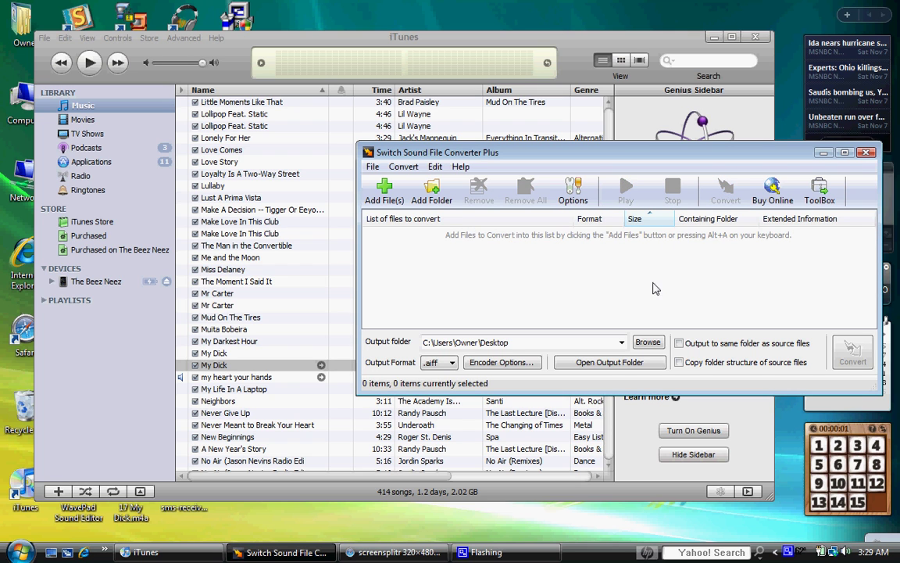
{"action": "left_click", "coordinate": [231, 367]}
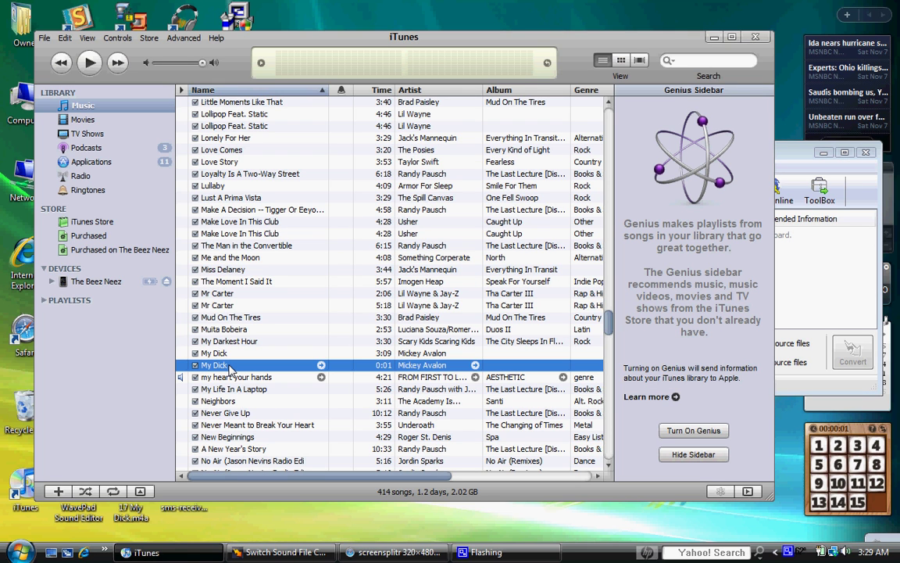
{"action": "left_click_drag", "start_coordinate": [231, 366], "coordinate": [451, 262]}
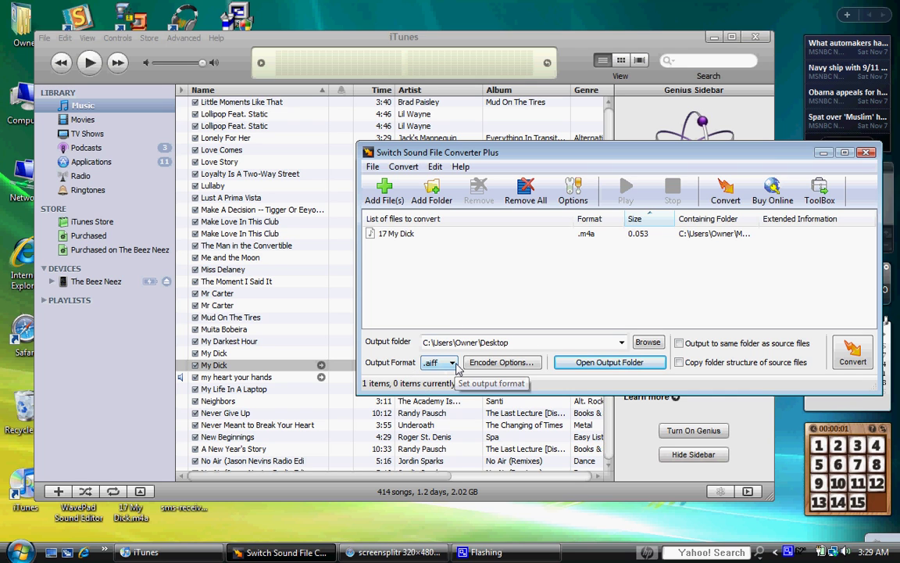
Convert the clip to .aiff format and minimize the windows to reveal the desktop.
{"action": "left_click", "coordinate": [453, 363]}
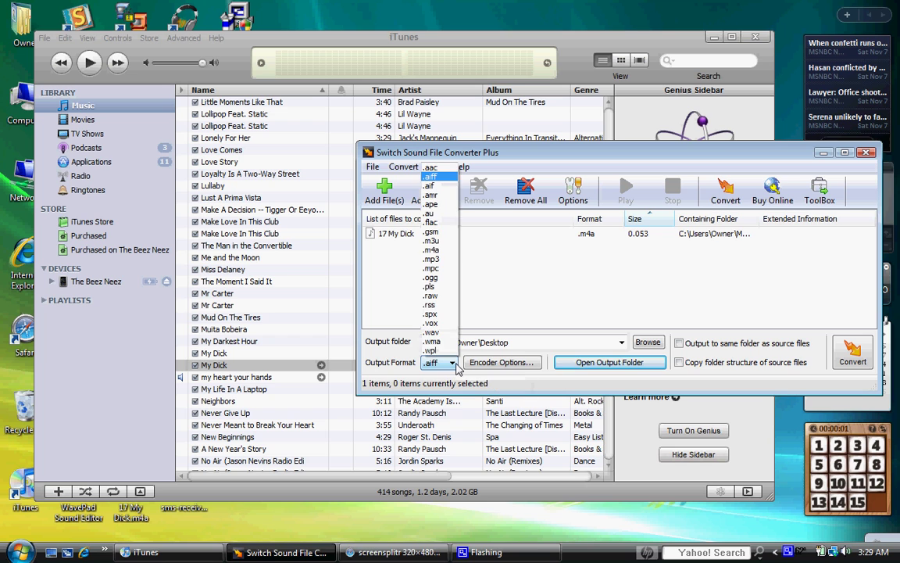
{"action": "left_click", "coordinate": [442, 179]}
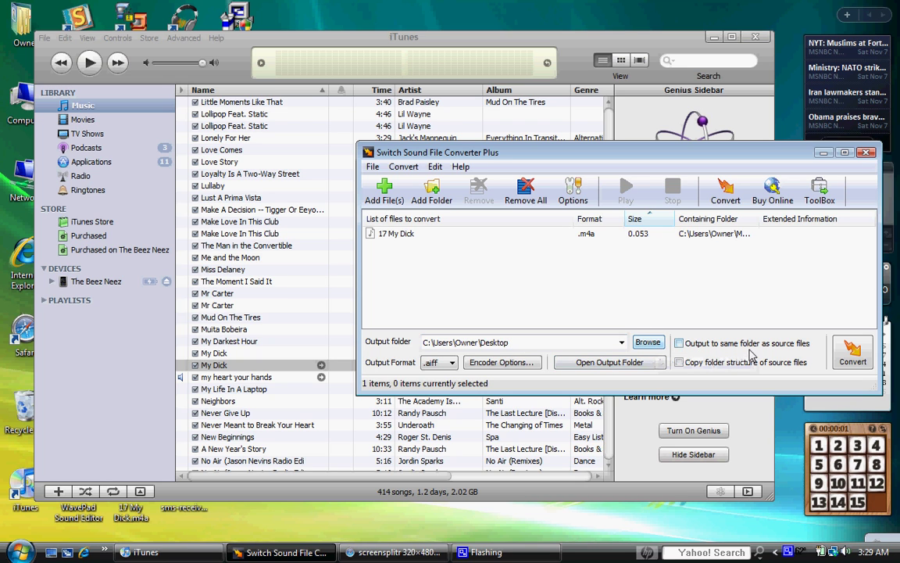
{"action": "left_click", "coordinate": [852, 357]}
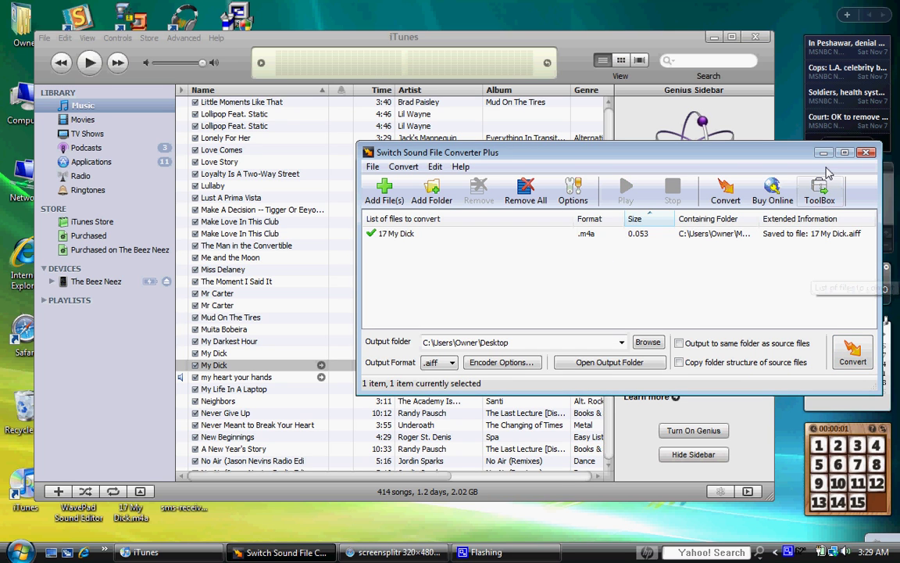
{"action": "key", "text": "super+space"}
{"action": "left_click", "coordinate": [770, 115]}
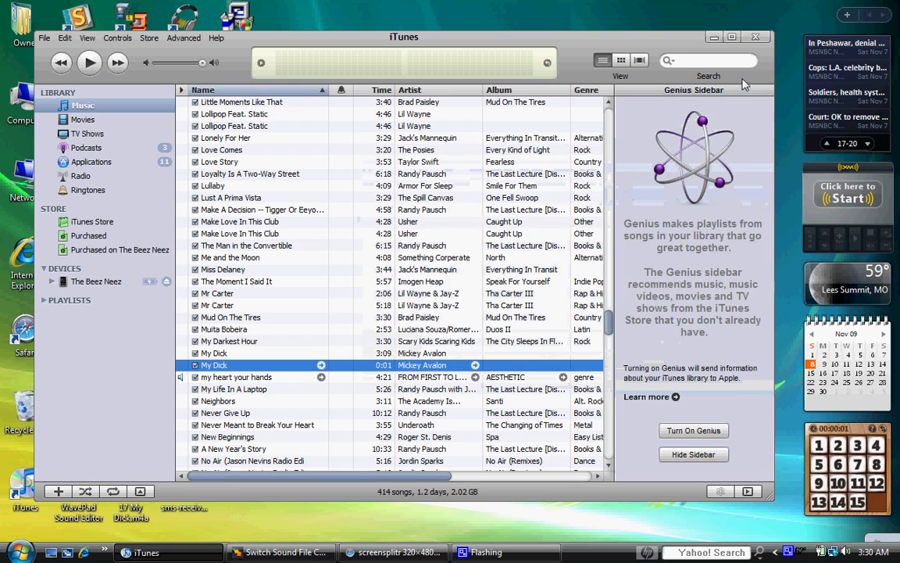
{"action": "left_click", "coordinate": [714, 37]}
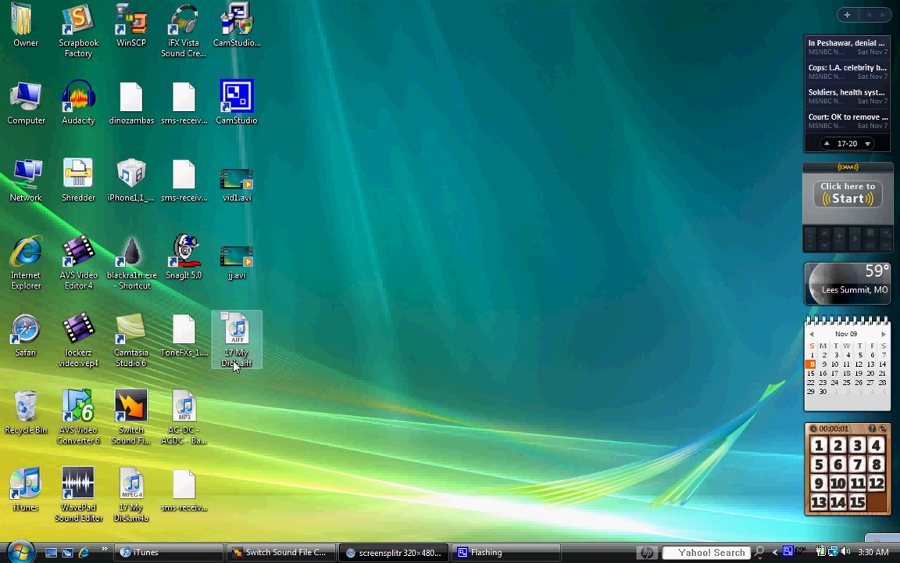
Rename the desktop file 17 My Dick.aiff to sms-received6.caf, accepting the extension change.
{"action": "left_click", "coordinate": [238, 331]}
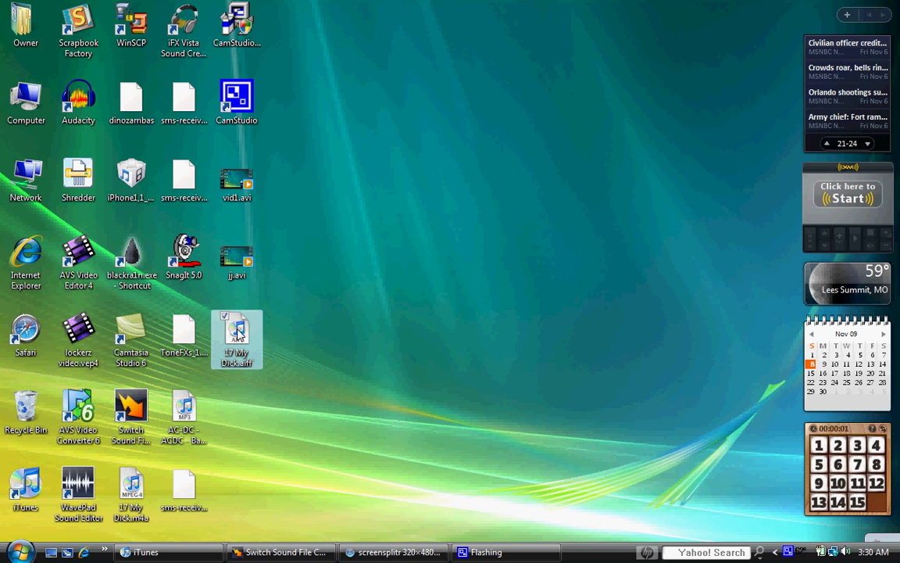
{"action": "right_click", "coordinate": [239, 332]}
{"action": "left_click", "coordinate": [272, 512]}
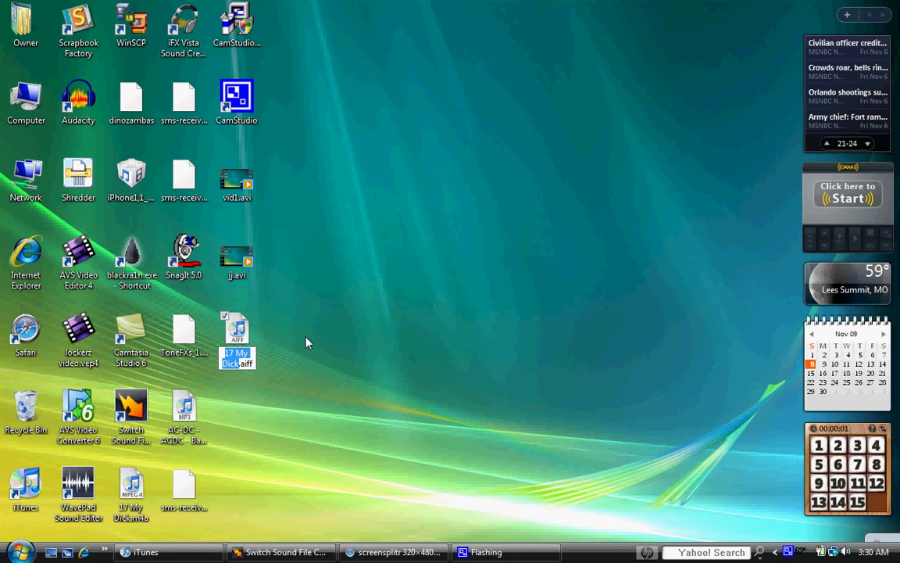
{"action": "type", "text": "sms"}
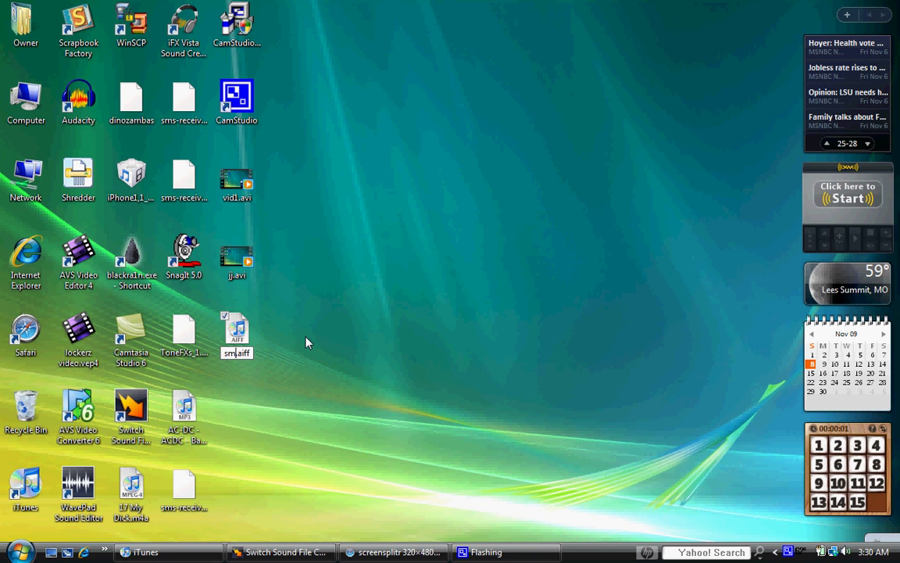
{"action": "type", "text": "-received"}
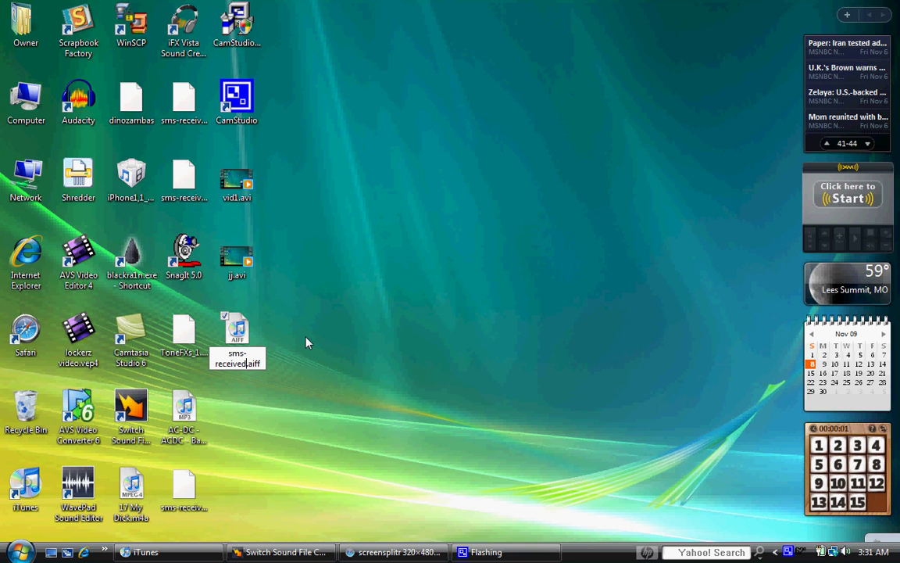
{"action": "type", "text": "6"}
{"action": "key", "text": "shift+Left"}
{"action": "key", "text": "shift+Left"}
{"action": "key", "text": "shift+Left"}
{"action": "key", "text": "shift+Left"}
{"action": "type", "text": "caf"}
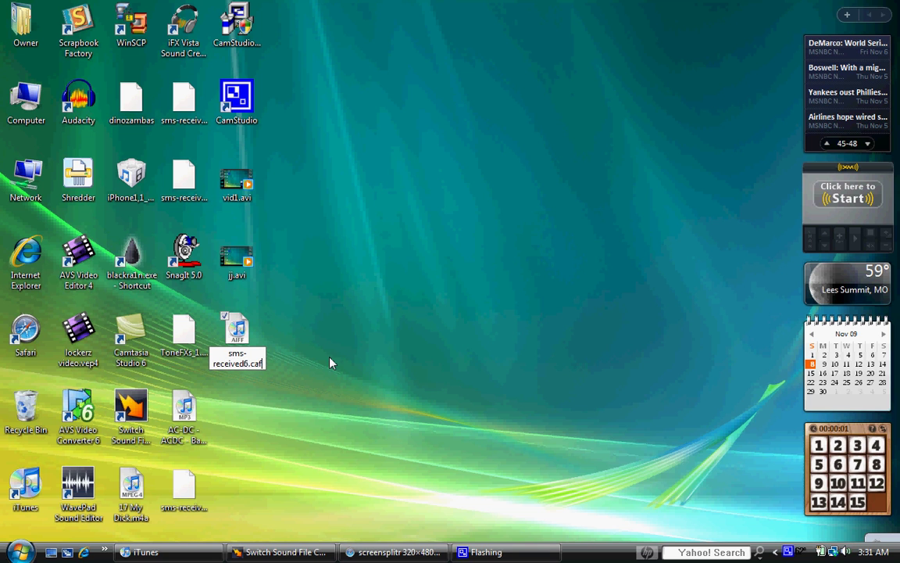
{"action": "key", "text": "Return"}
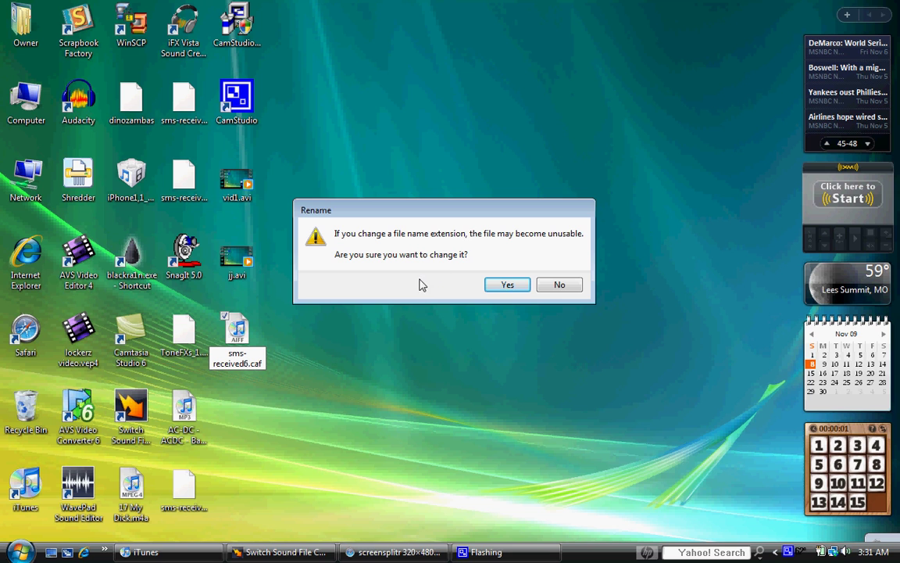
{"action": "left_click", "coordinate": [504, 285]}
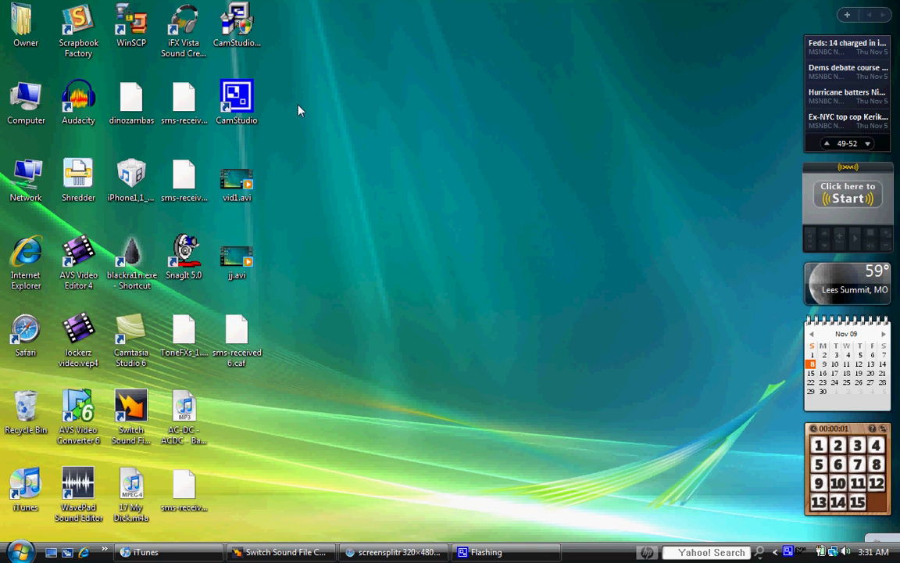
Launch WinSCP and log in to host 192.168.1.1241 as root with the account password.
{"action": "left_click", "coordinate": [137, 41]}
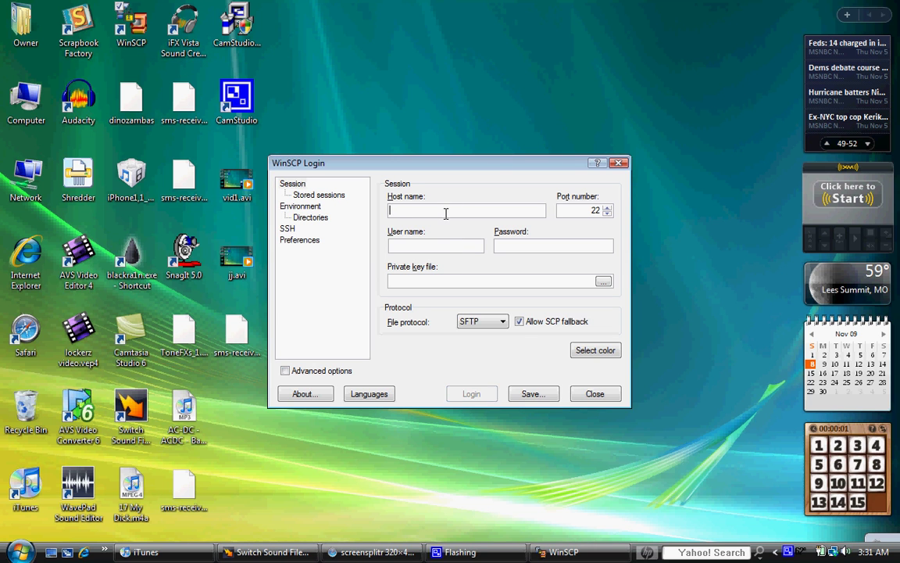
{"action": "type", "text": "192"}
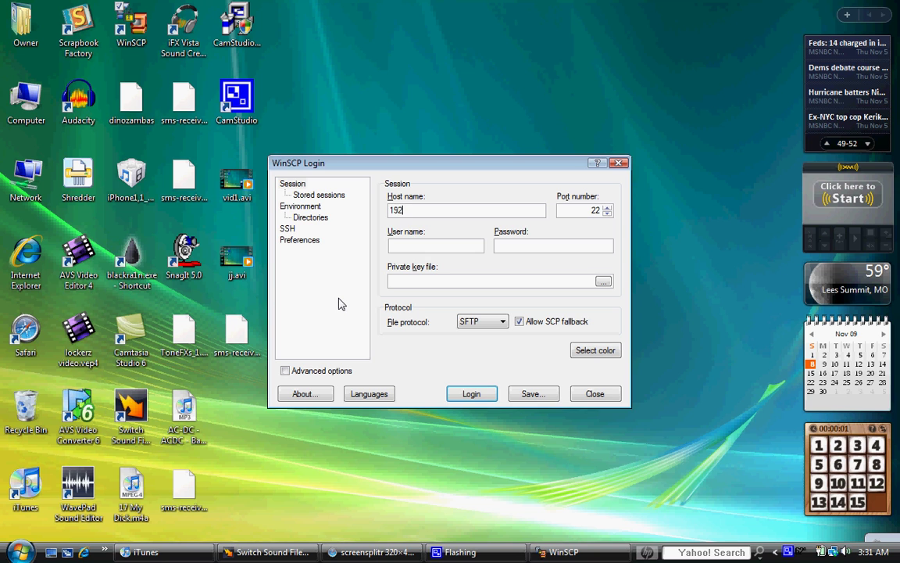
{"action": "type", "text": ".168"}
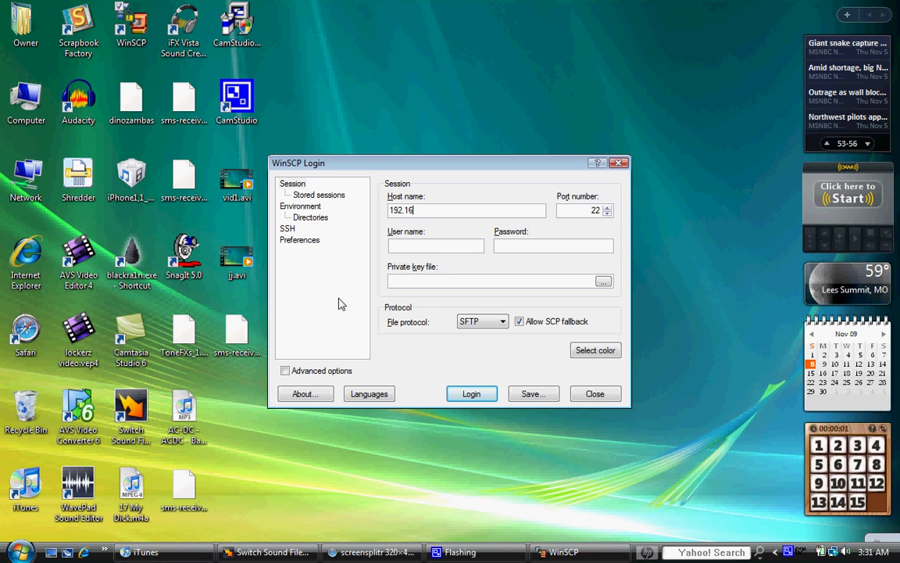
{"action": "type", "text": ".1.124"}
{"action": "type", "text": "1"}
{"action": "key", "text": "Tab"}
{"action": "type", "text": "root"}
{"action": "key", "text": "Tab"}
{"action": "type", "text": "******"}
{"action": "left_click", "coordinate": [466, 393]}
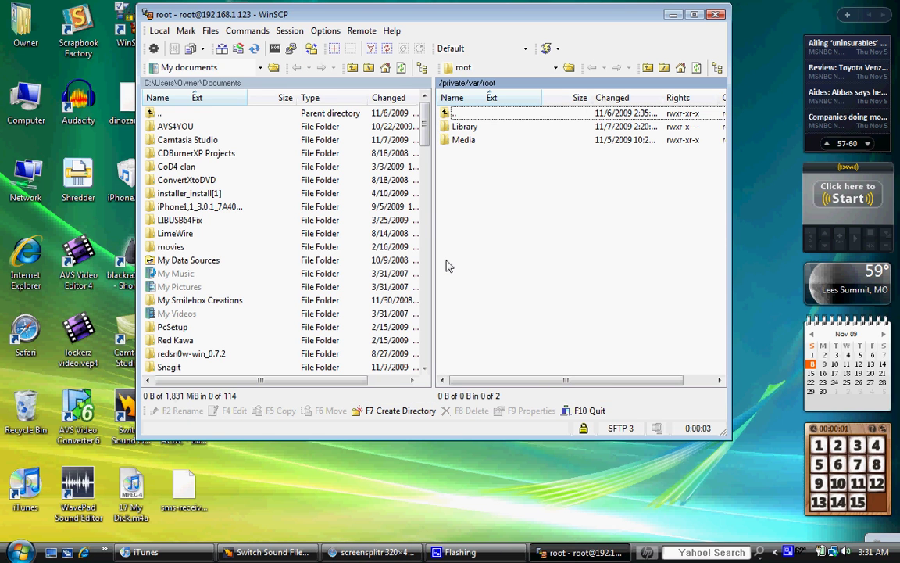
Browse the iPhone to /System/Library/Audio/UISounds and scroll to the sms-received files.
{"action": "left_click", "coordinate": [488, 68]}
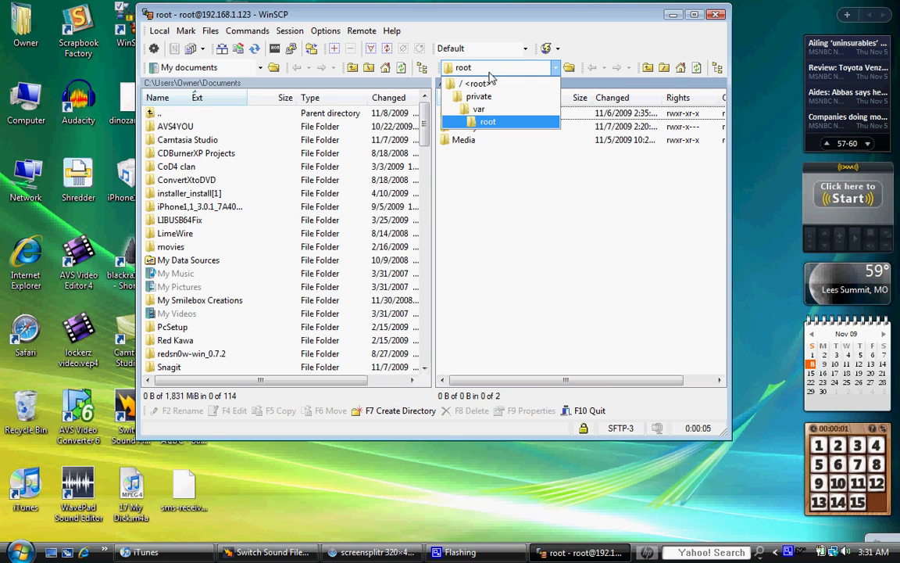
{"action": "left_click", "coordinate": [488, 84]}
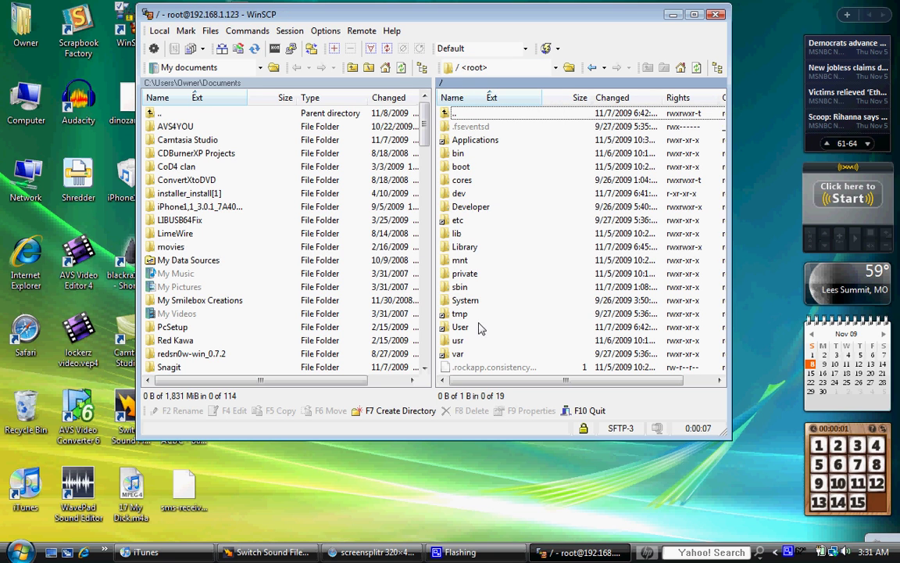
{"action": "double_click", "coordinate": [475, 303]}
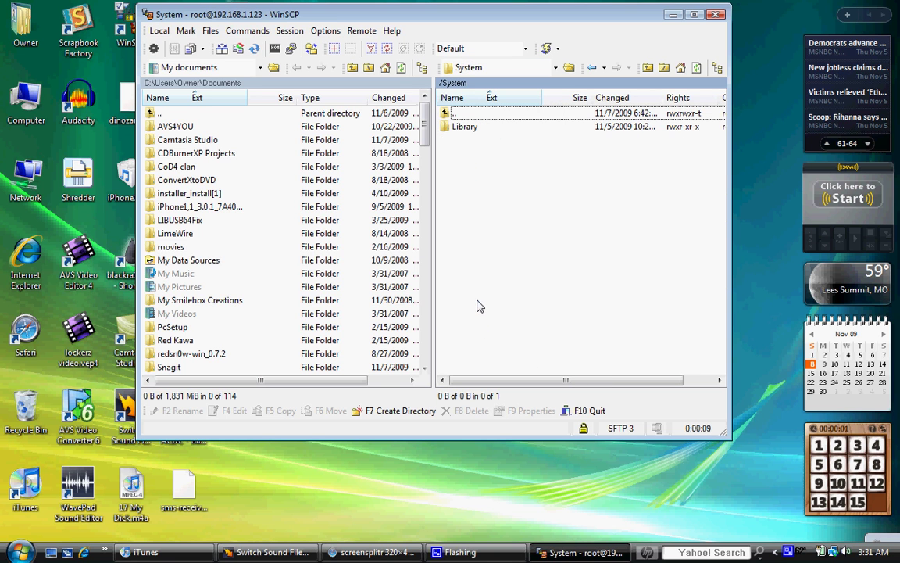
{"action": "double_click", "coordinate": [461, 127]}
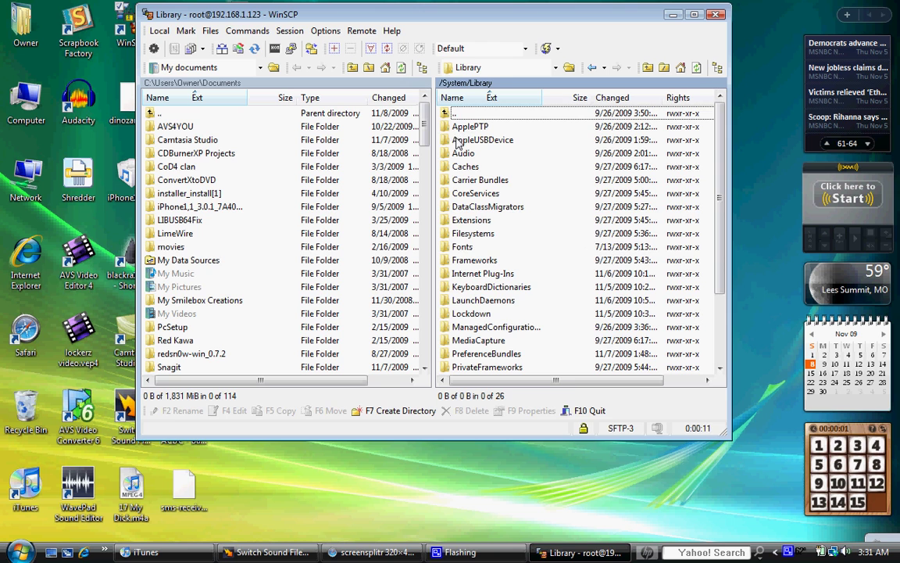
{"action": "double_click", "coordinate": [461, 154]}
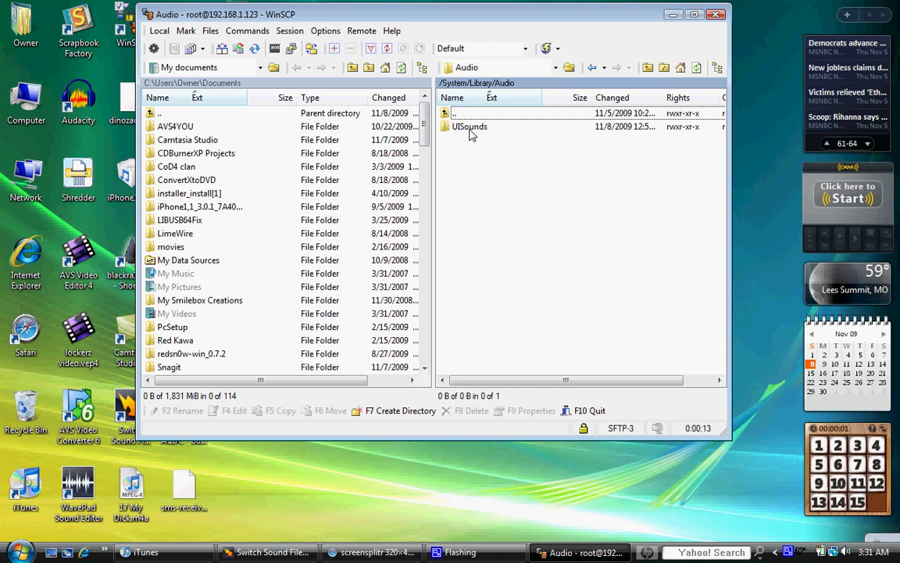
{"action": "double_click", "coordinate": [470, 129]}
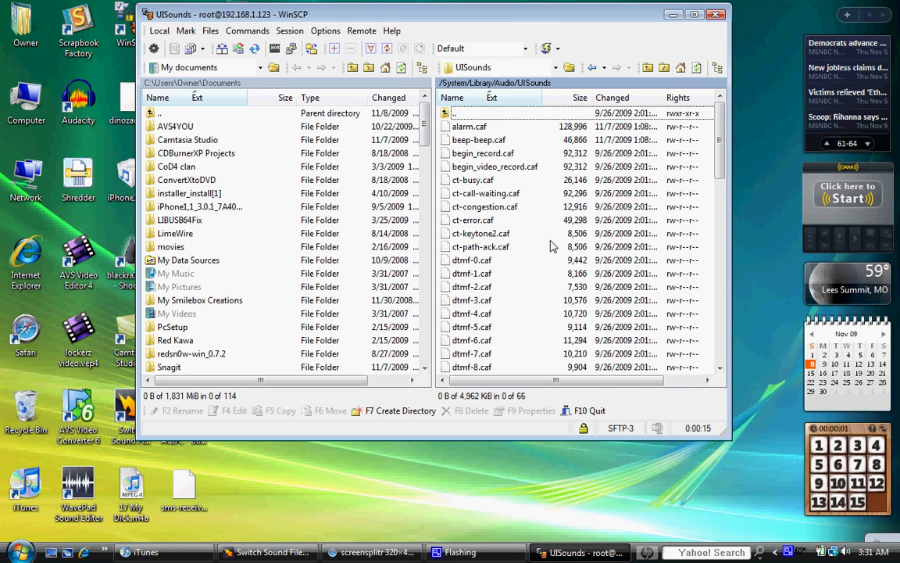
{"action": "scroll", "coordinate": [707, 203], "scroll_direction": "down", "scroll_amount": 10}
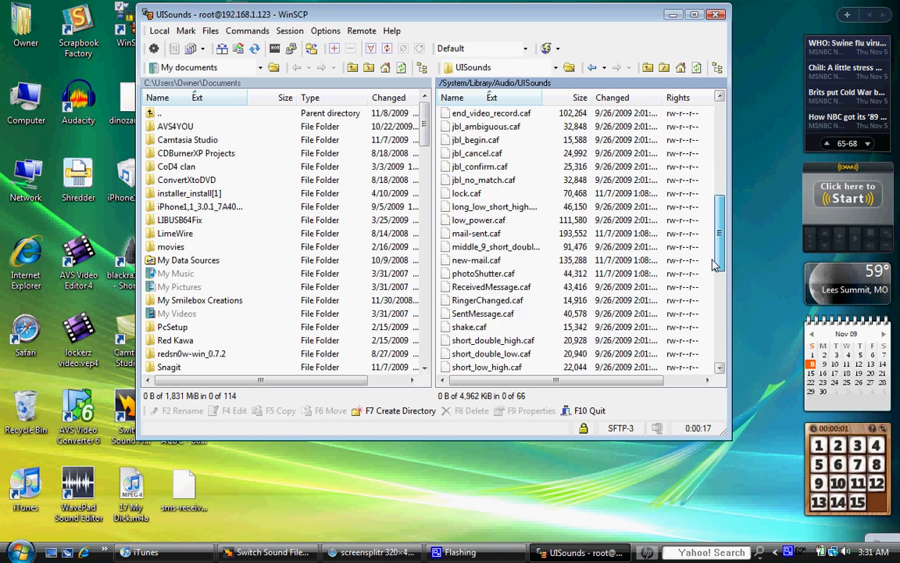
{"action": "left_click_drag", "start_coordinate": [711, 288], "coordinate": [702, 327]}
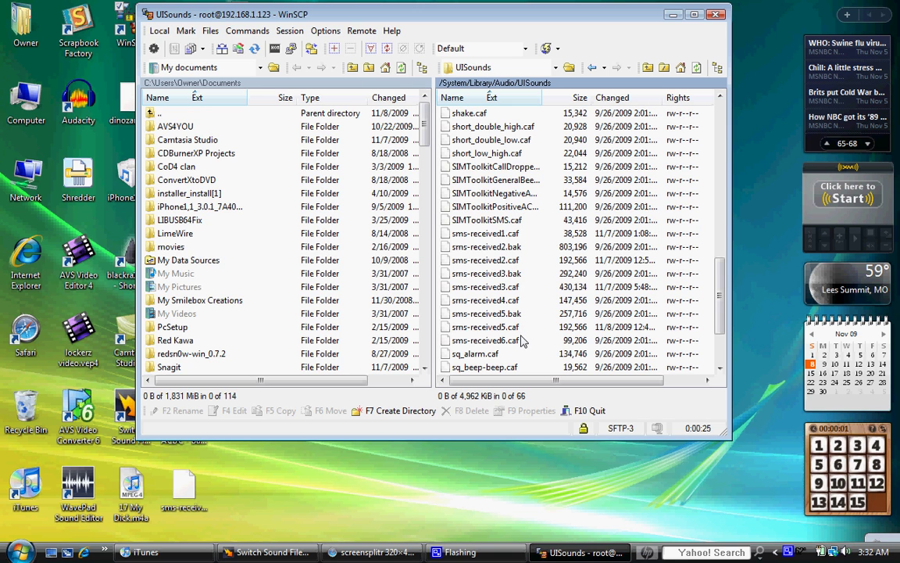
{"action": "left_click", "coordinate": [207, 500]}
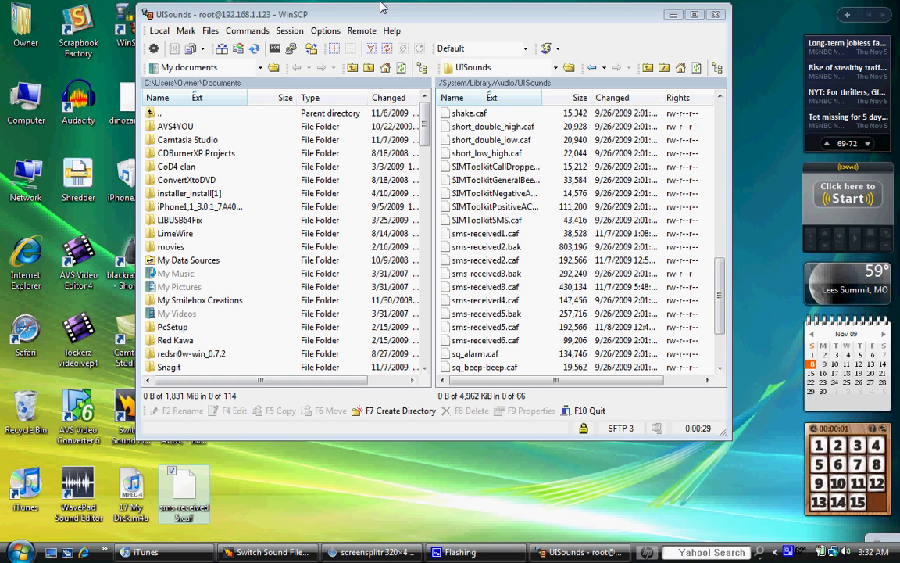
{"action": "left_click_drag", "start_coordinate": [344, 16], "coordinate": [441, 21]}
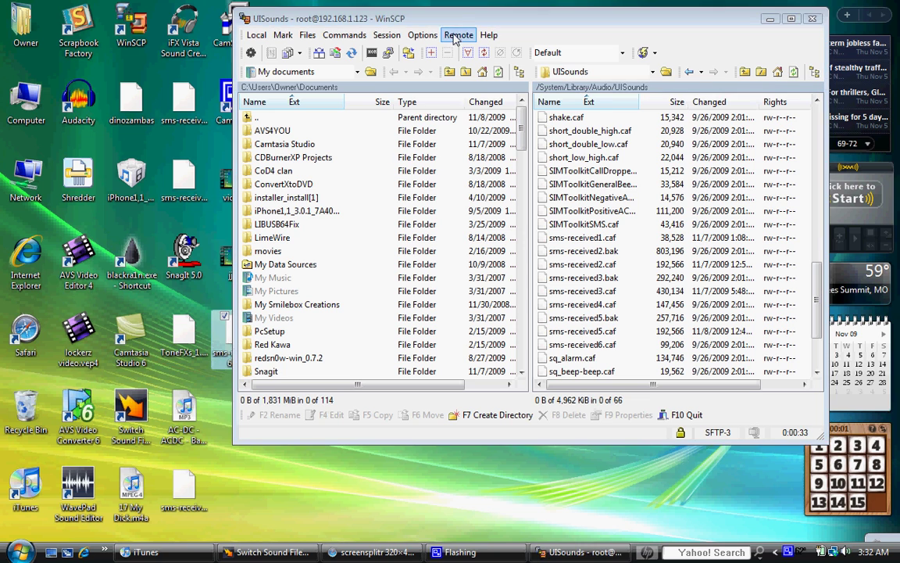
Back up the stock tone by changing sms-received6.caf's extension to .bak in UISounds.
{"action": "left_click_drag", "start_coordinate": [459, 21], "coordinate": [406, 39]}
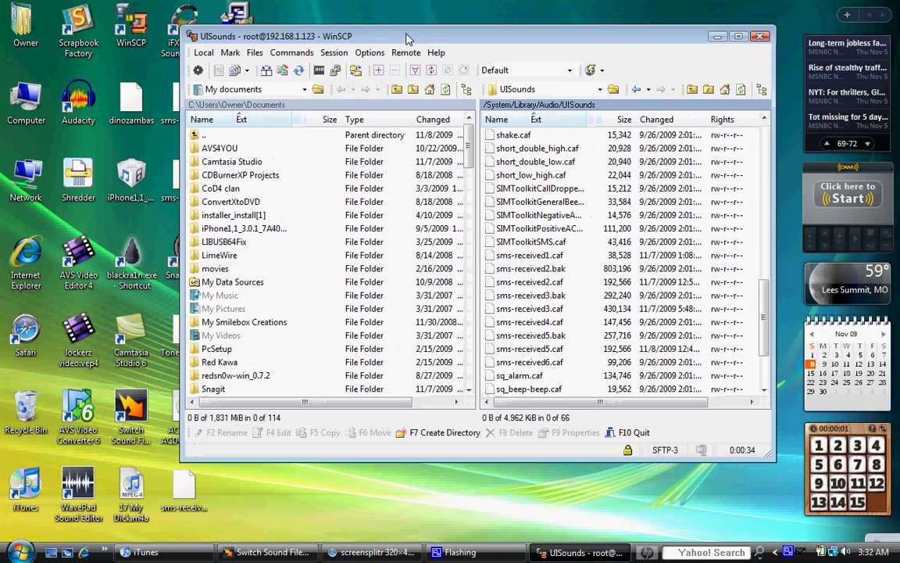
{"action": "left_click", "coordinate": [551, 364]}
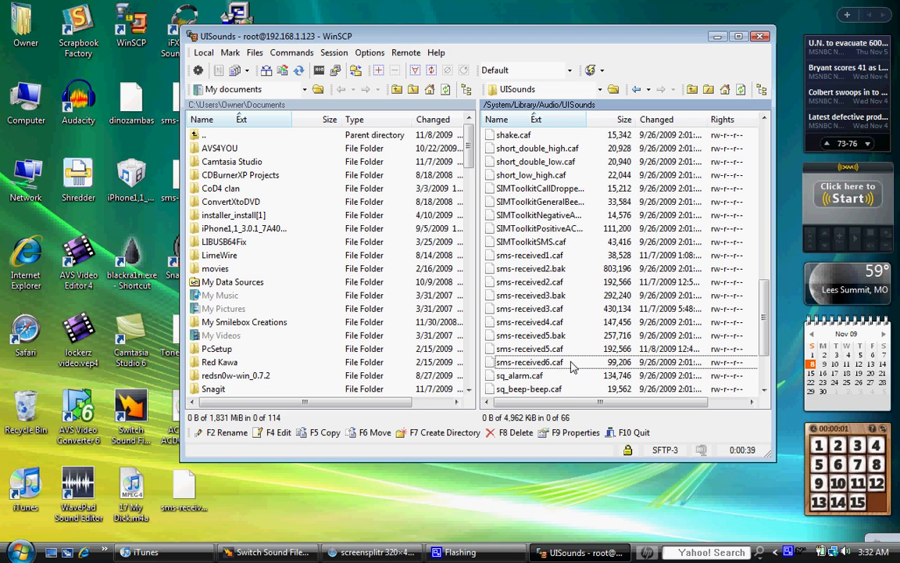
{"action": "right_click", "coordinate": [561, 367]}
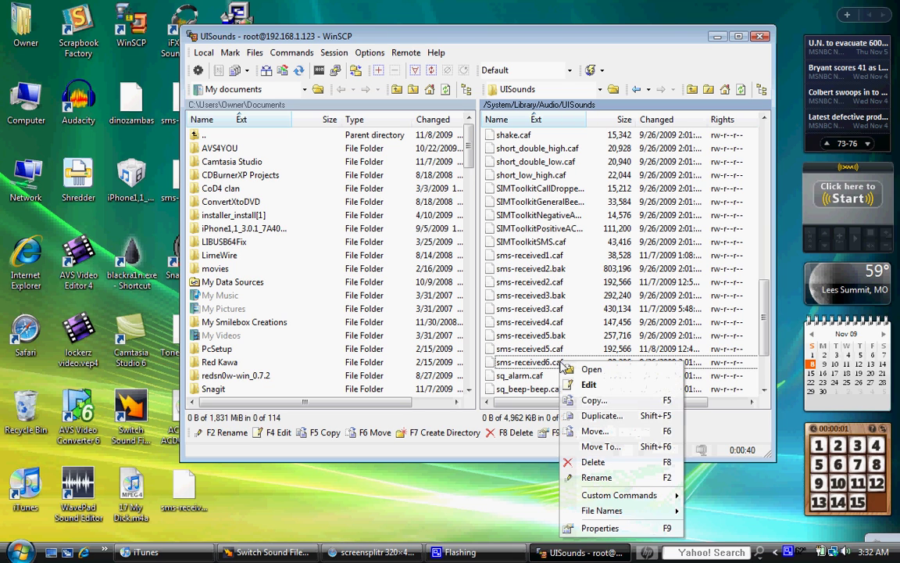
{"action": "left_click", "coordinate": [596, 478]}
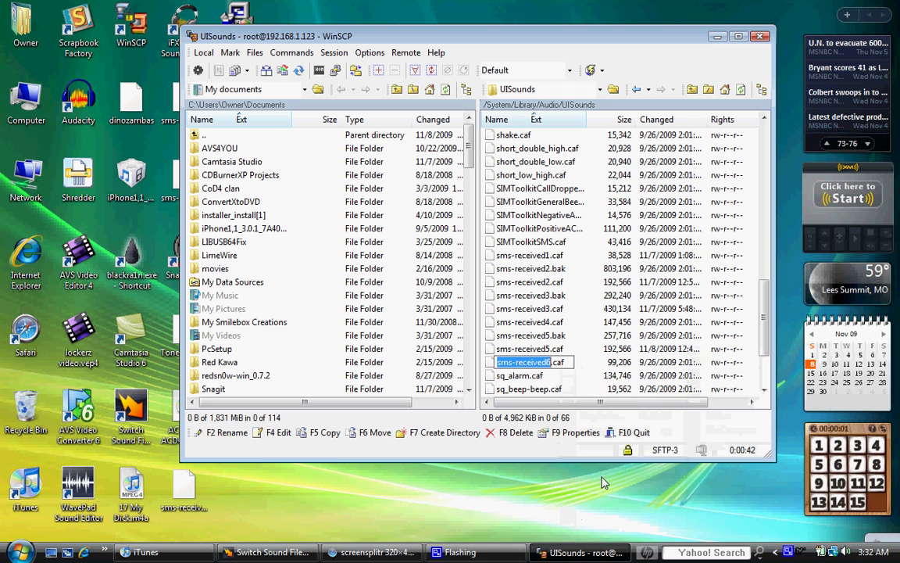
{"action": "left_click", "coordinate": [568, 364]}
{"action": "key", "text": "BackSpace"}
{"action": "key", "text": "BackSpace"}
{"action": "key", "text": "BackSpace"}
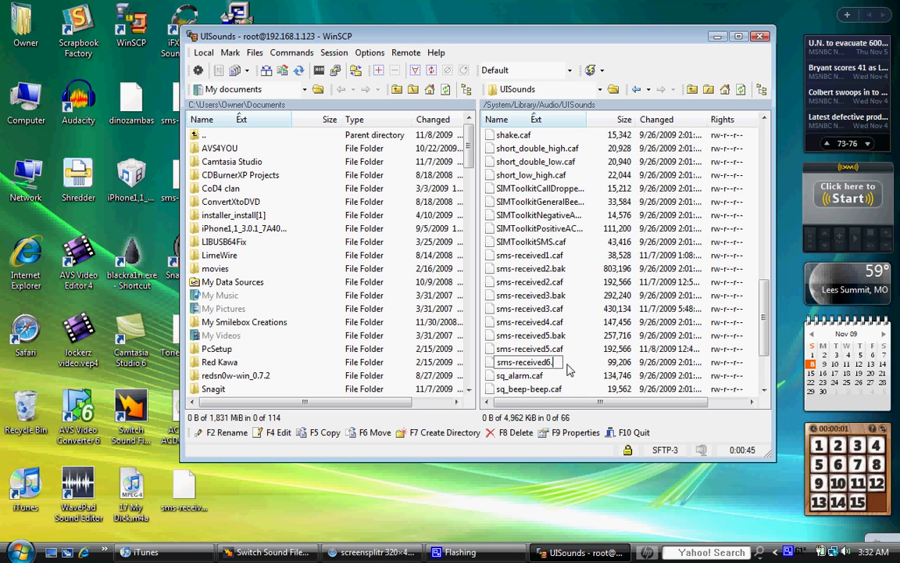
{"action": "type", "text": "bak"}
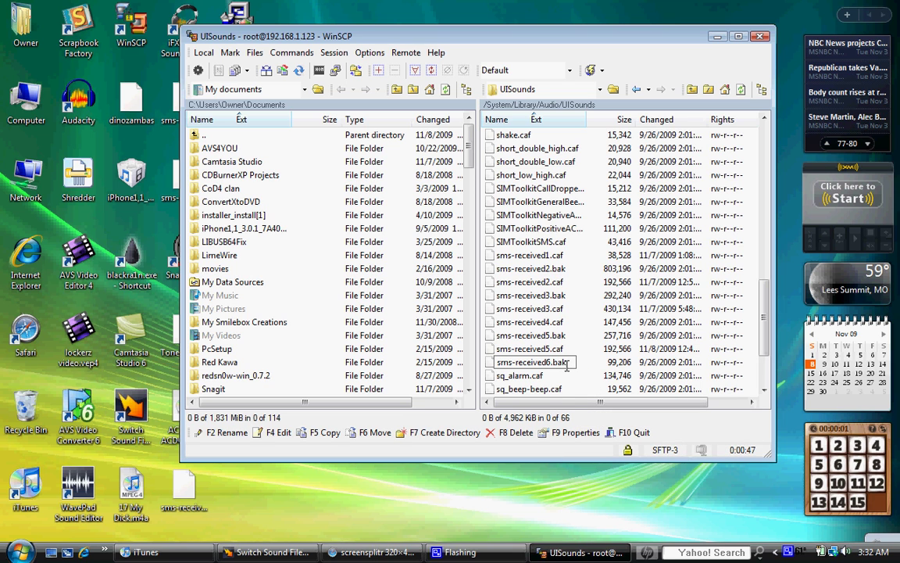
{"action": "key", "text": "Return"}
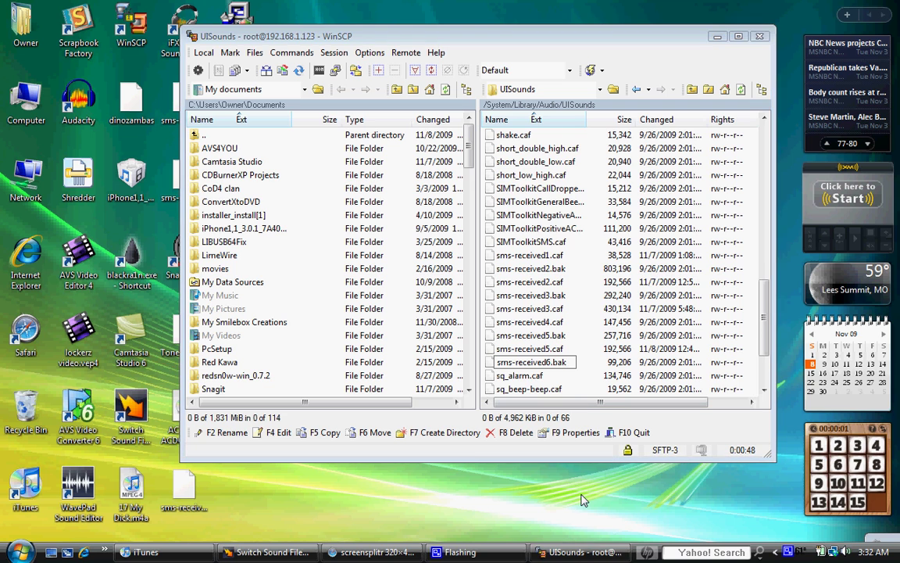
Drag the desktop sms-received6.caf onto the remote UISounds panel and confirm the copy.
{"action": "left_click_drag", "start_coordinate": [488, 45], "coordinate": [578, 51]}
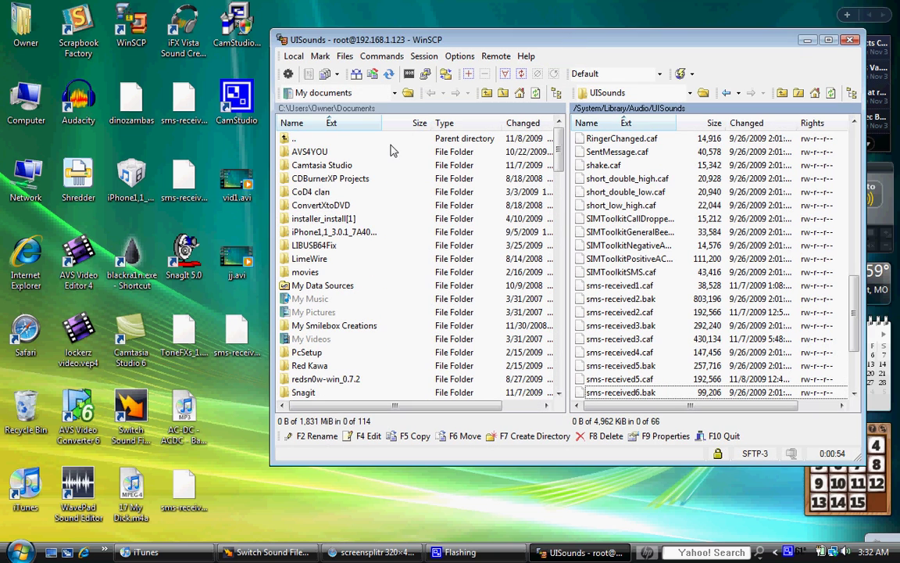
{"action": "left_click", "coordinate": [239, 336]}
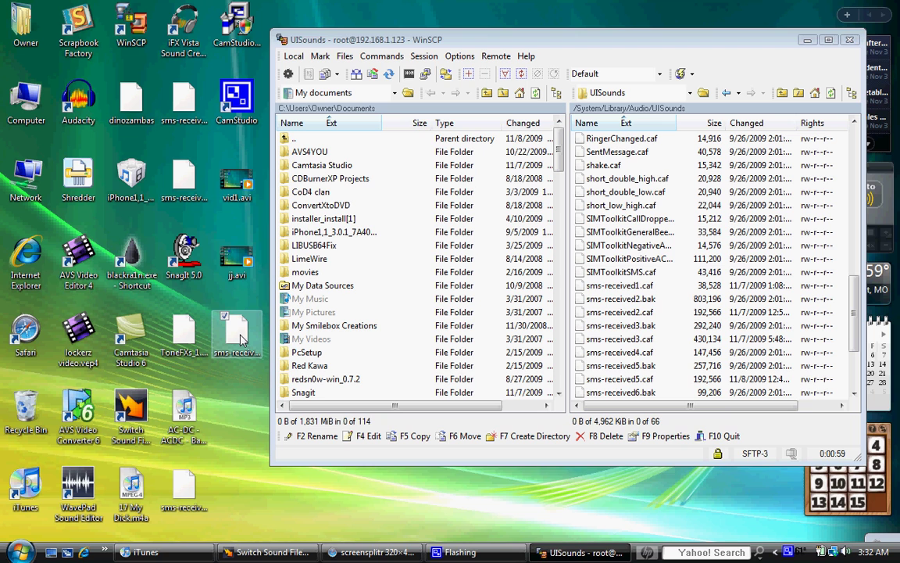
{"action": "left_click_drag", "start_coordinate": [241, 338], "coordinate": [591, 350]}
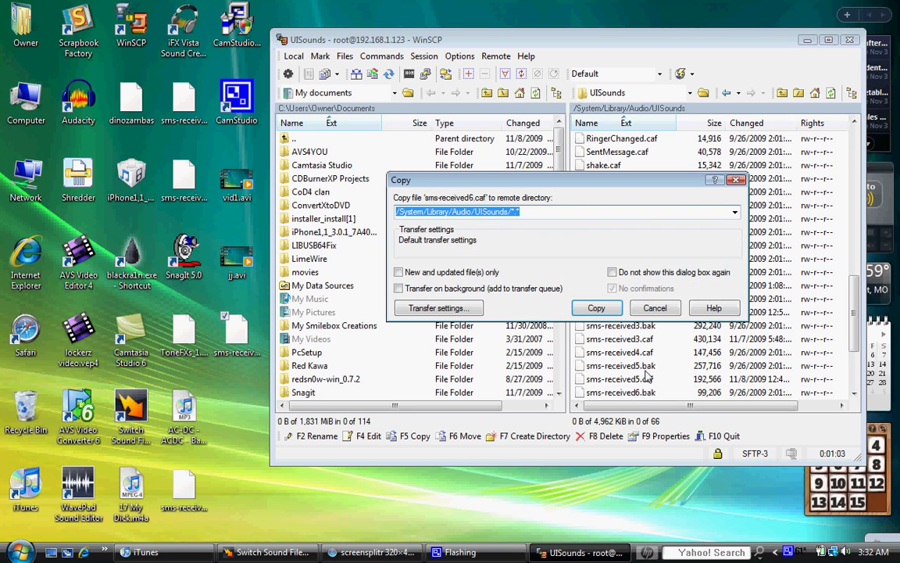
{"action": "left_click", "coordinate": [596, 308]}
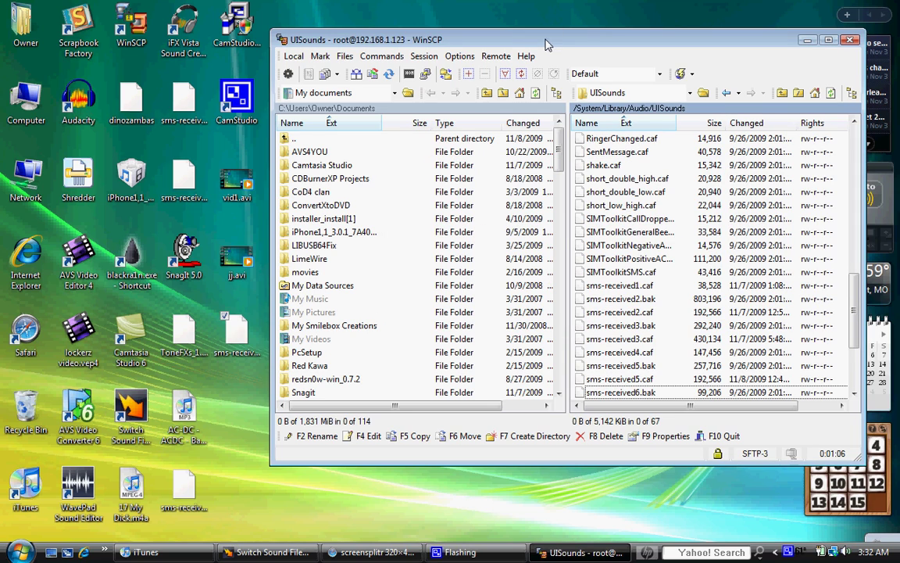
{"action": "left_click_drag", "start_coordinate": [491, 35], "coordinate": [405, 52]}
{"action": "left_click_drag", "start_coordinate": [460, 61], "coordinate": [415, 64]}
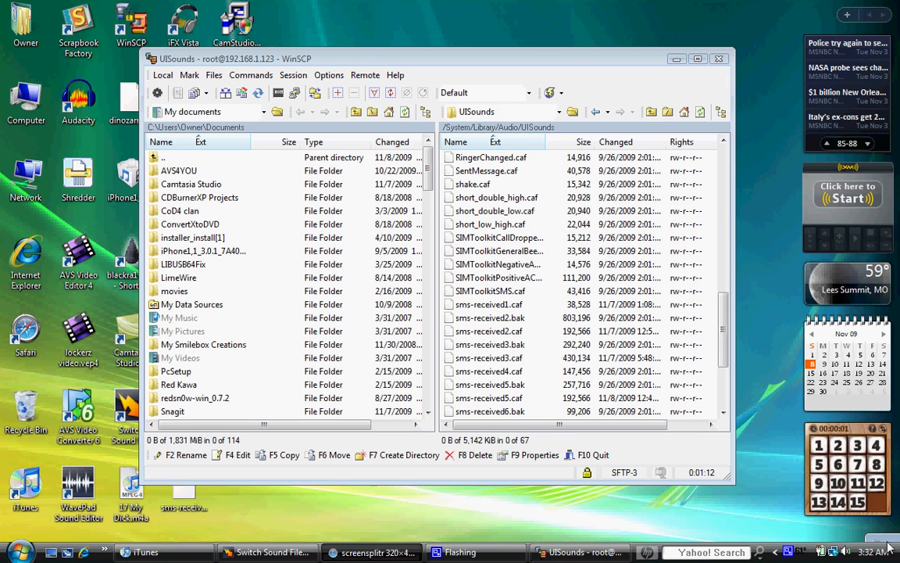
Bring the screensplitr iPhone mirror window up from the bottom-right corner beside WinSCP.
{"action": "left_click_drag", "start_coordinate": [881, 533], "coordinate": [759, 255]}
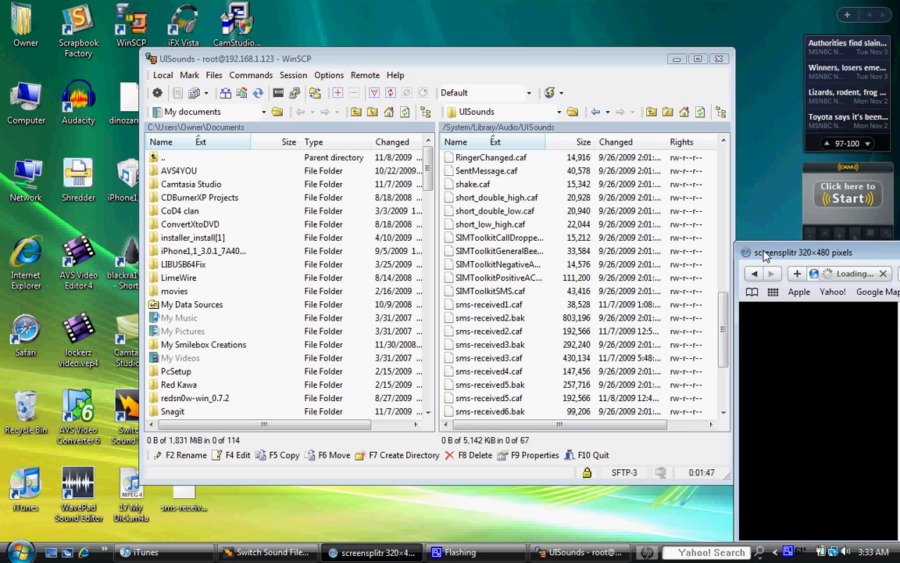
Move the screensplitr window back off-screen and shrink WinSCP slightly from its top edge.
{"action": "left_click_drag", "start_coordinate": [758, 255], "coordinate": [881, 529]}
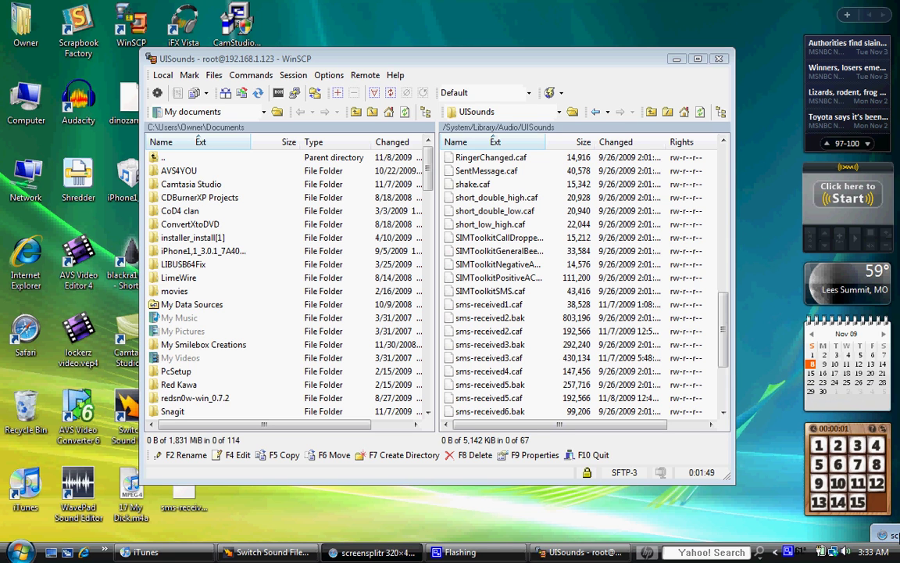
{"action": "right_click", "coordinate": [888, 538]}
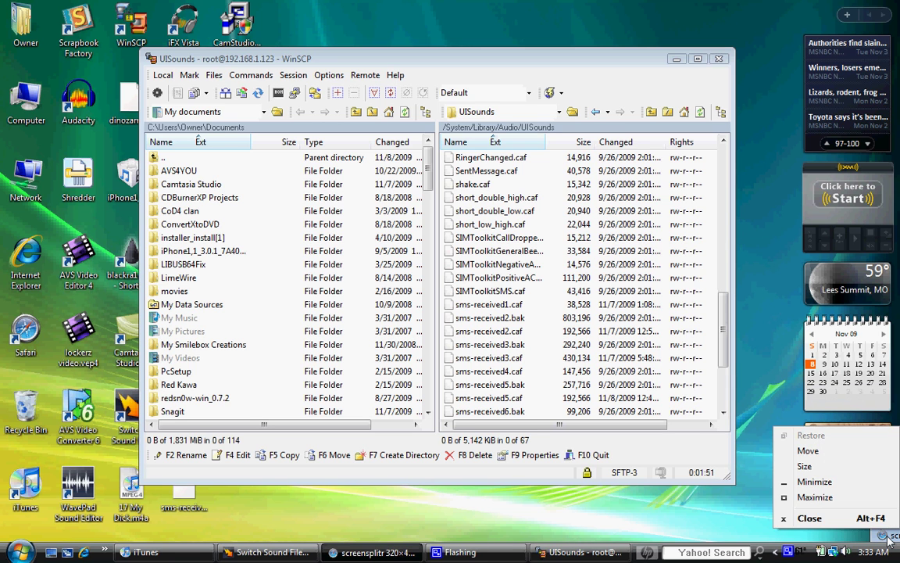
{"action": "key", "text": "Escape"}
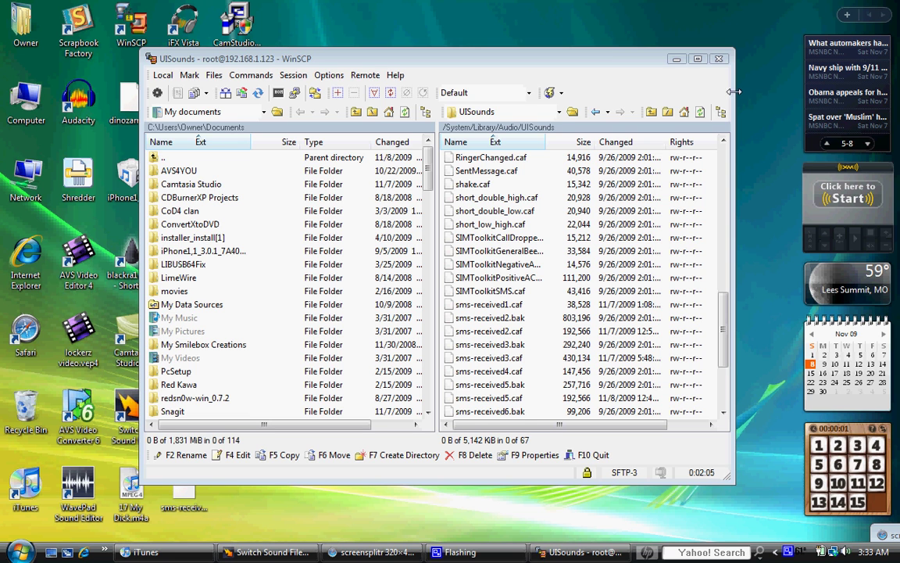
{"action": "mouse_move", "coordinate": [647, 51]}
{"action": "left_mouse_down"}
{"action": "mouse_move", "coordinate": [647, 60]}
{"action": "mouse_move", "coordinate": [647, 36]}
{"action": "mouse_move", "coordinate": [647, 50]}
{"action": "left_mouse_up"}
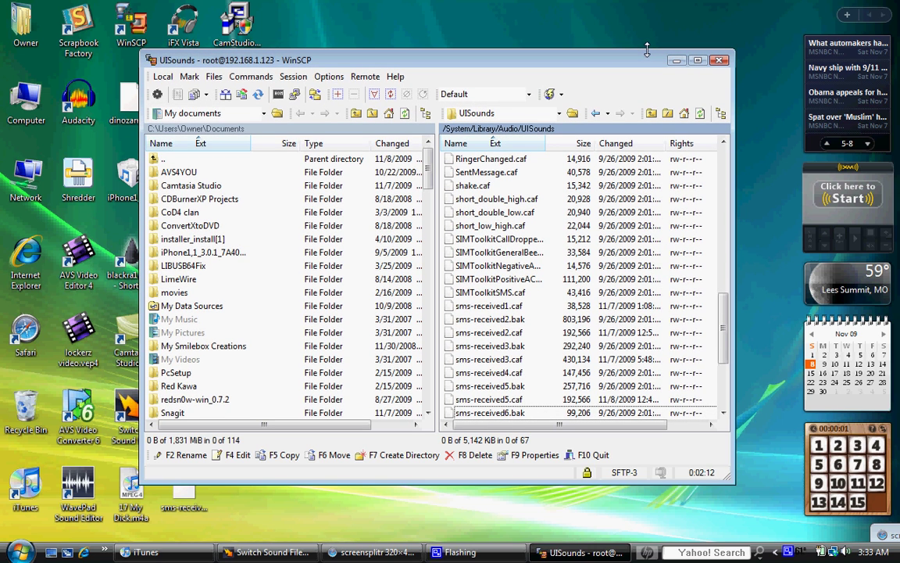